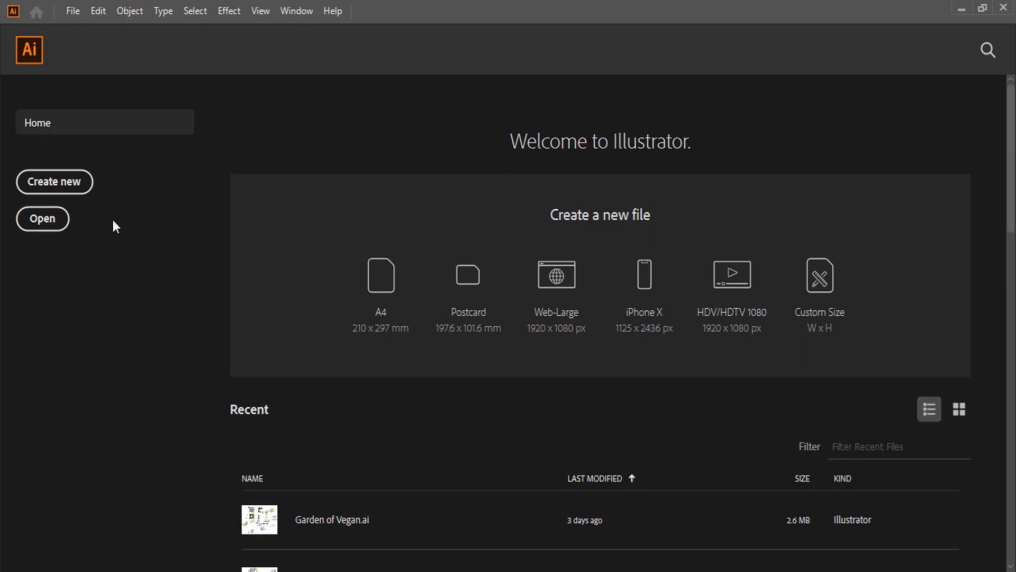
Step: Set up a new document in inches, 5.83 in wide by 8 in high
click(53, 182)
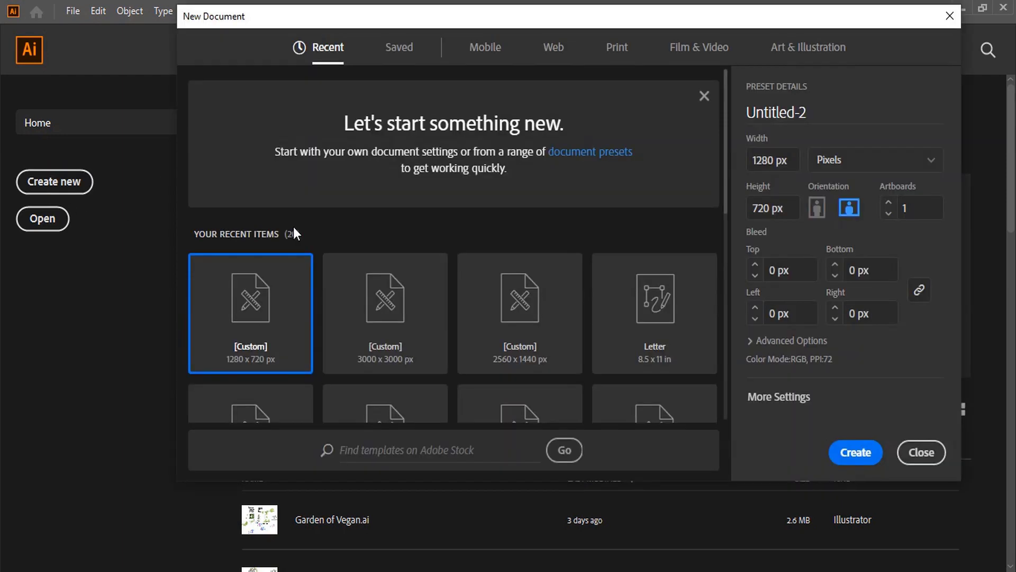
click(868, 161)
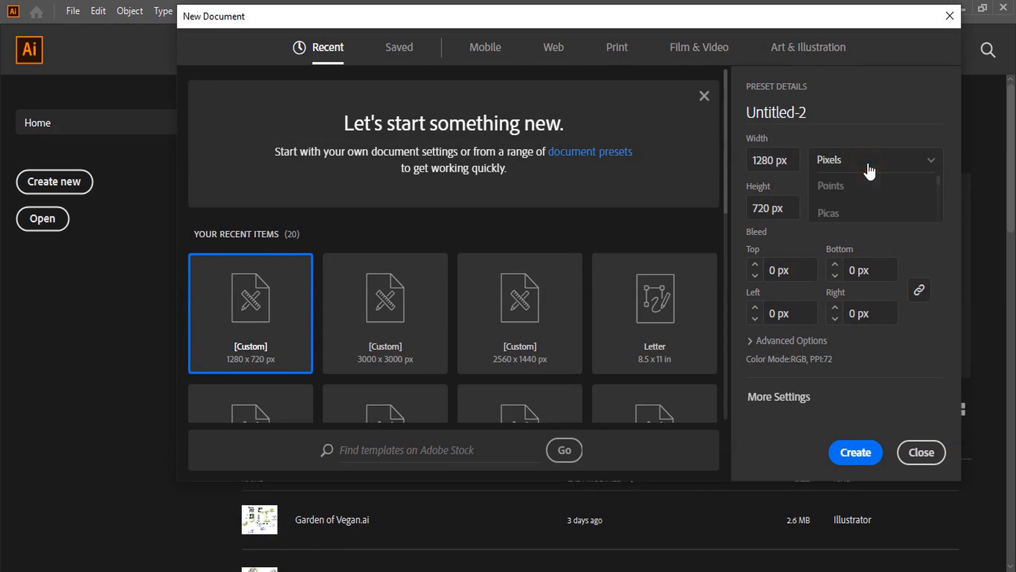
click(834, 241)
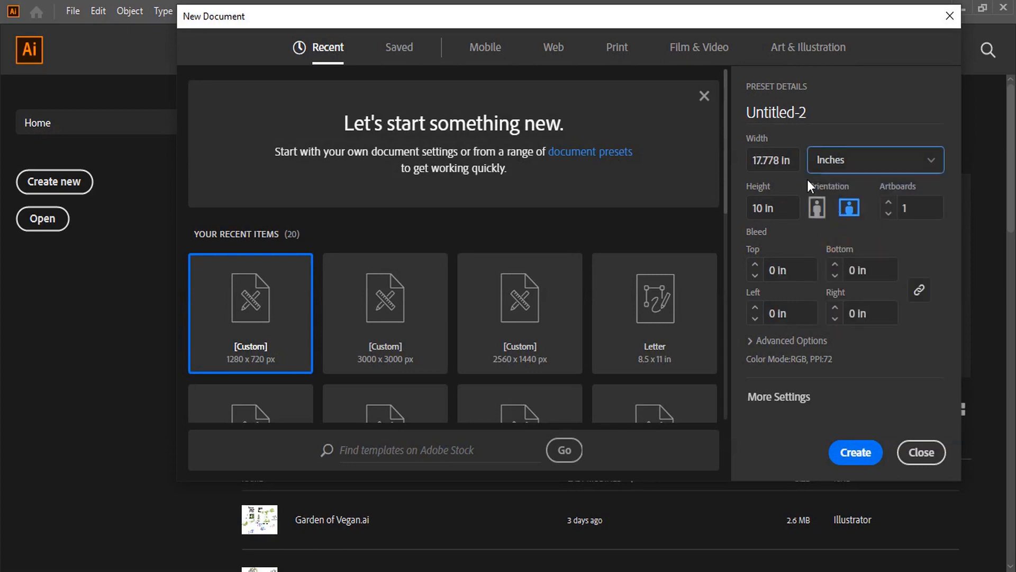
drag(794, 160, 719, 161)
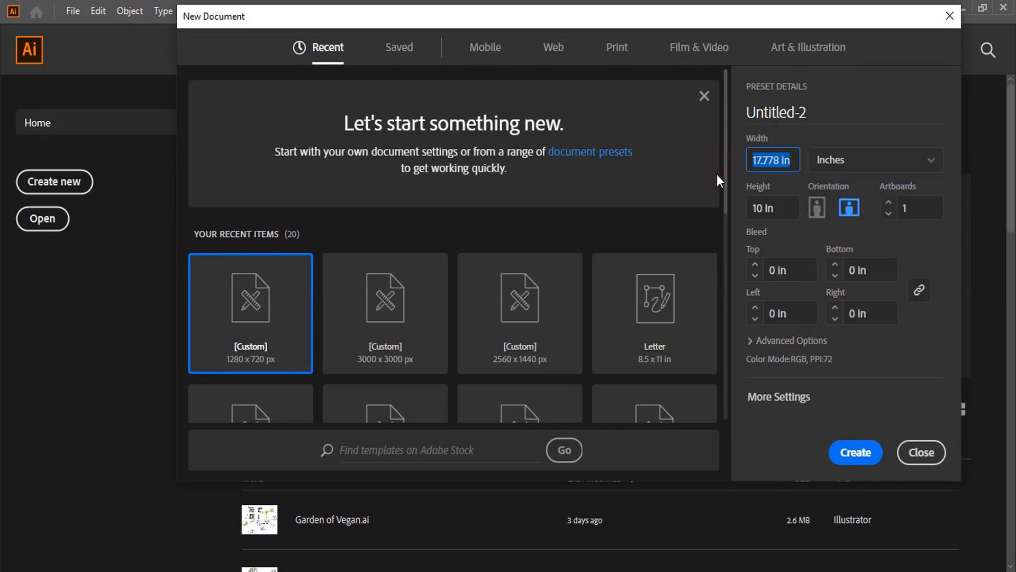
text(5.83)
click(759, 206)
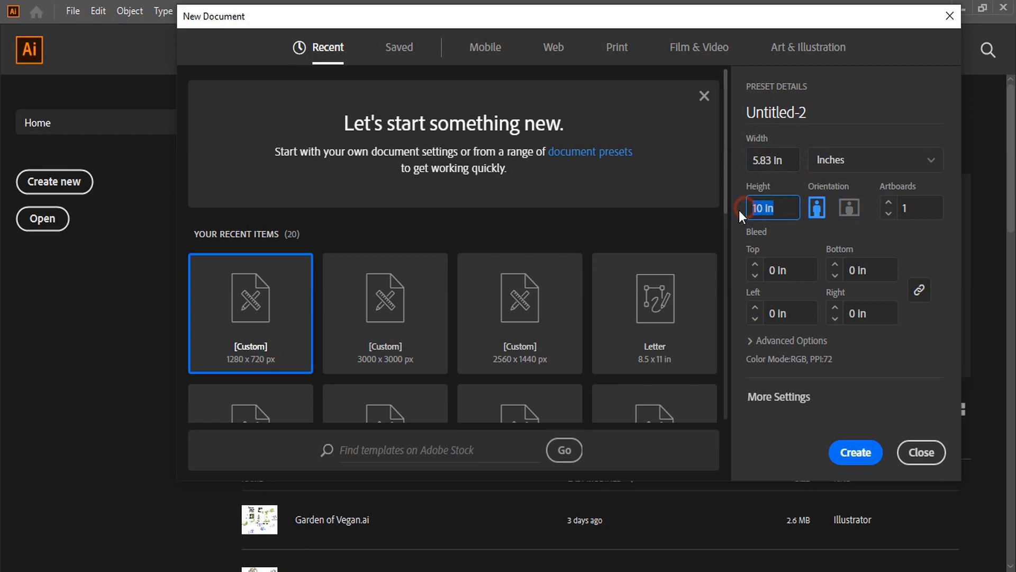
text(8.27)
Step: Create the document and draw a rectangle just inside the page edges, centred on the artboard
click(850, 459)
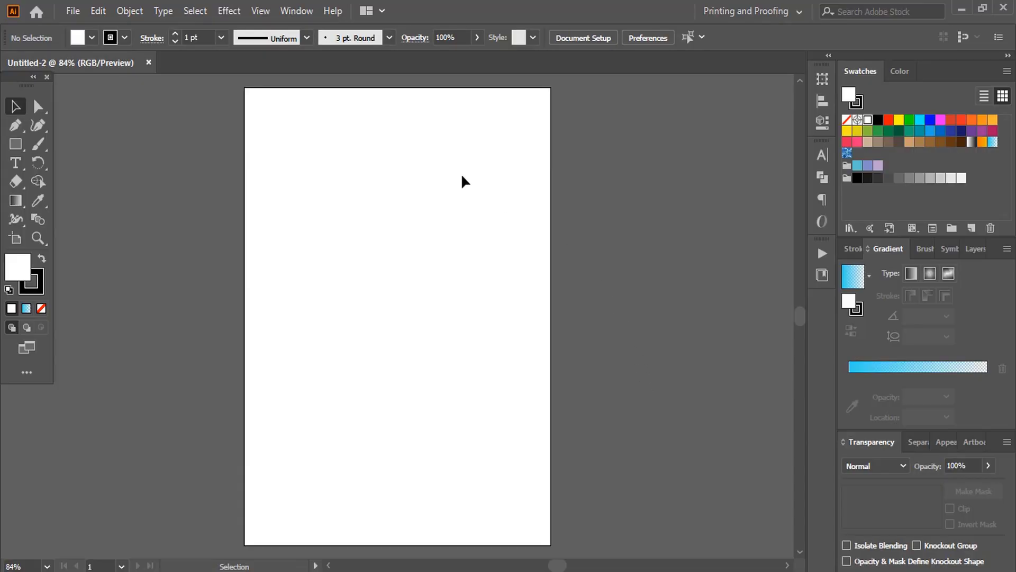
click(15, 144)
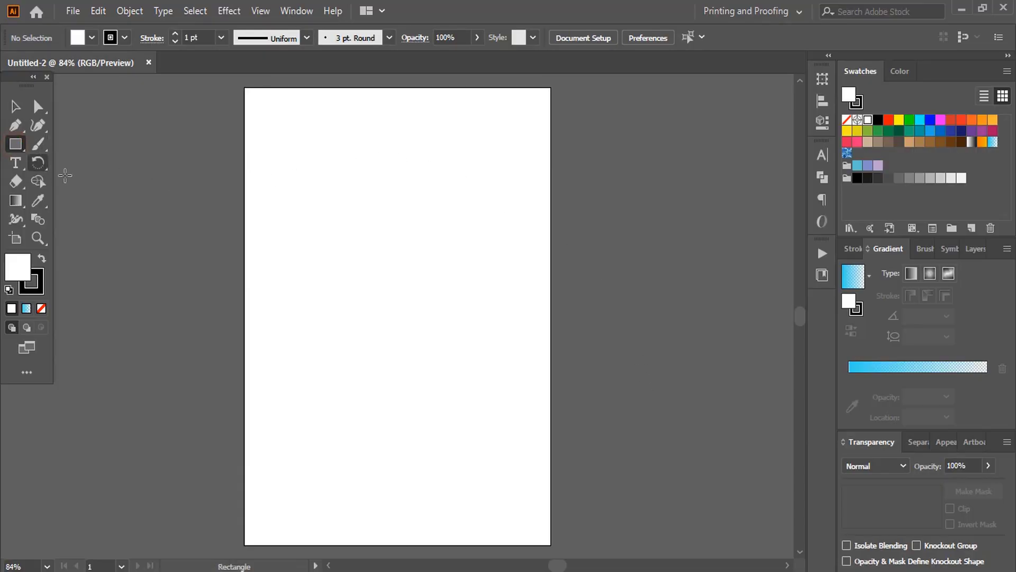
mouse_move(250, 93)
mouse_down()
mouse_move(472, 390)
mouse_move(520, 508)
mouse_move(544, 539)
mouse_up()
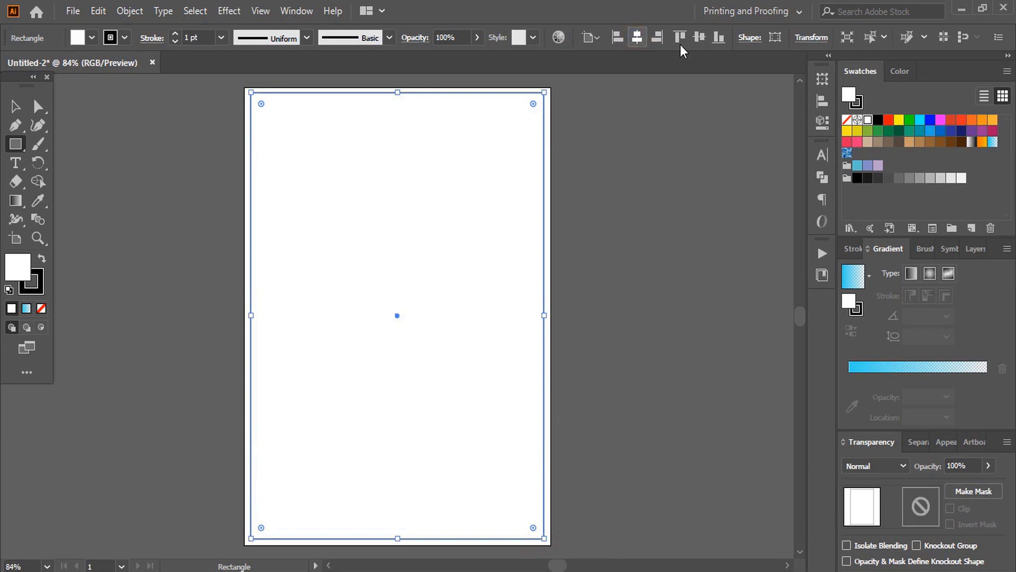
click(699, 38)
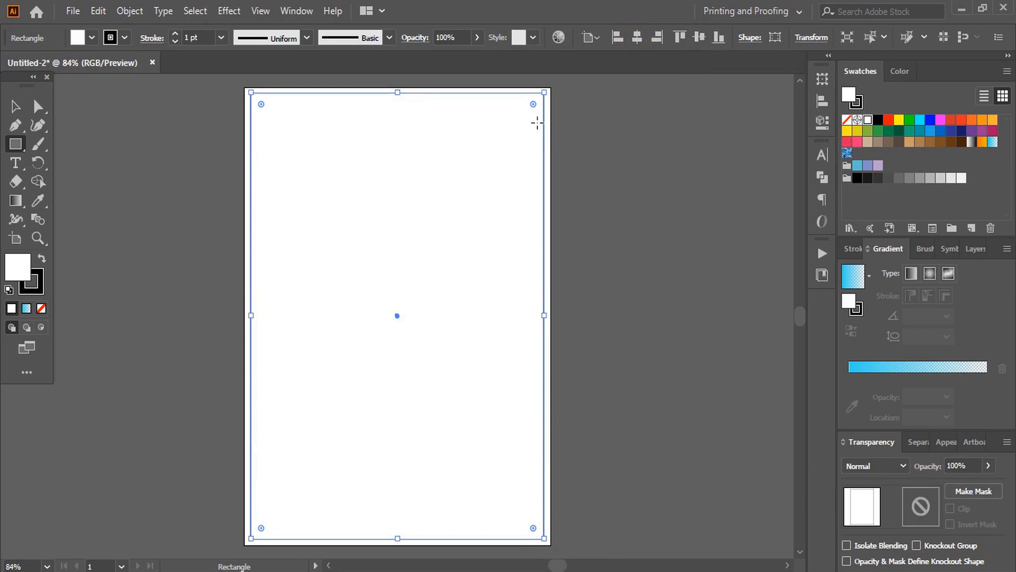
click(15, 106)
click(157, 249)
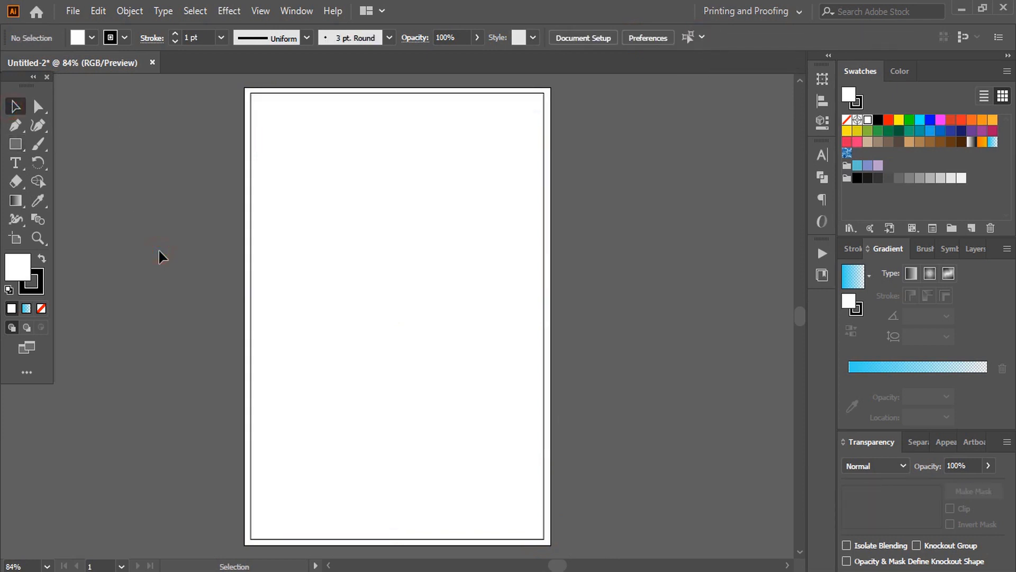
click(250, 225)
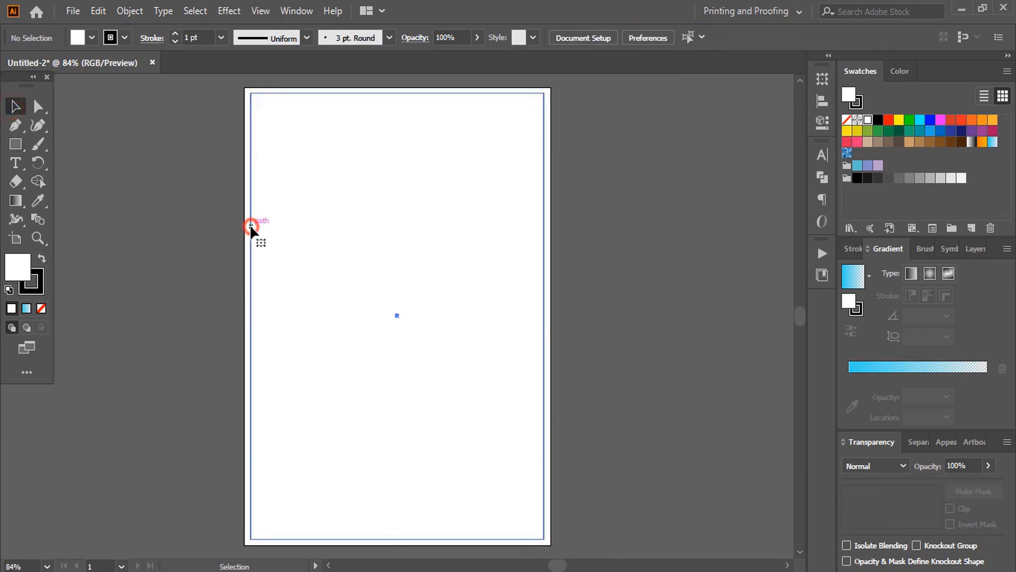
Step: Give the border rectangle no fill and a 2 pt black stroke
click(42, 308)
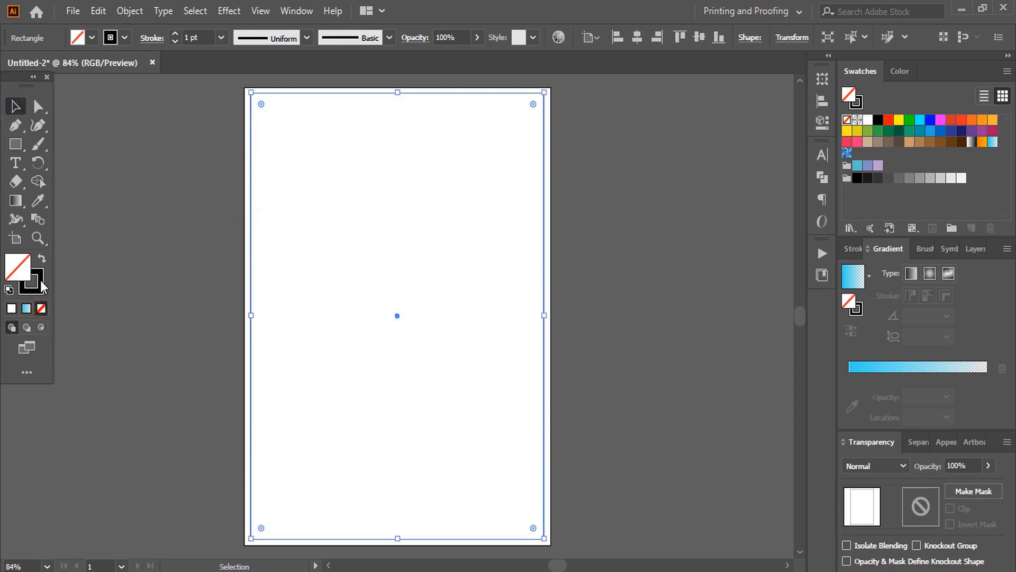
click(40, 280)
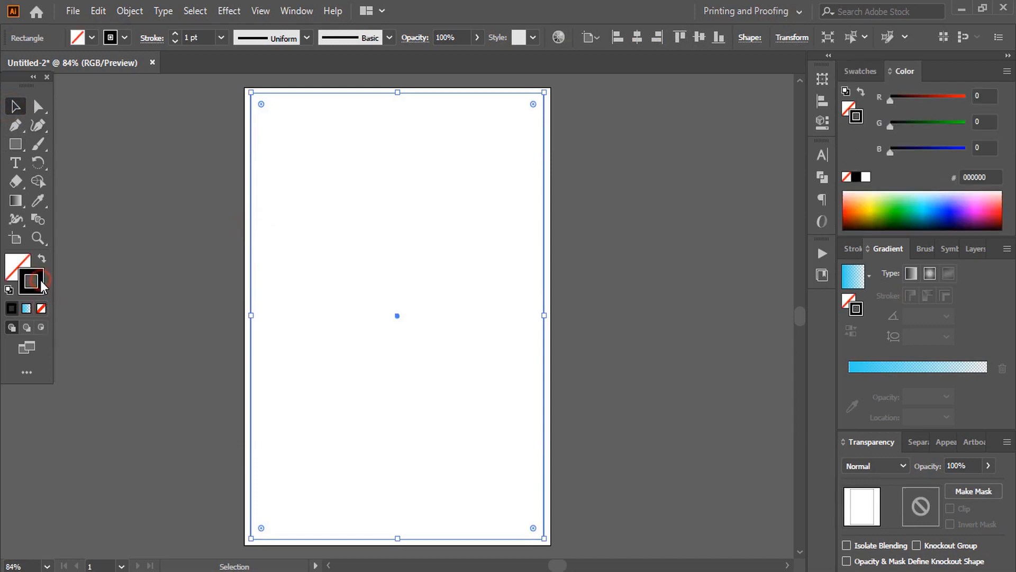
click(175, 34)
click(175, 34)
click(185, 249)
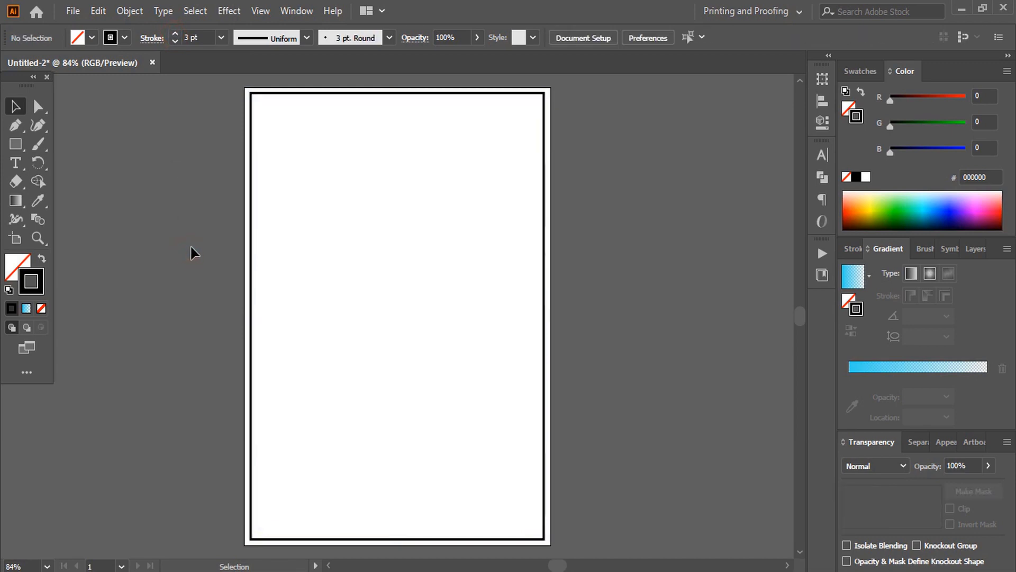
click(252, 256)
click(176, 42)
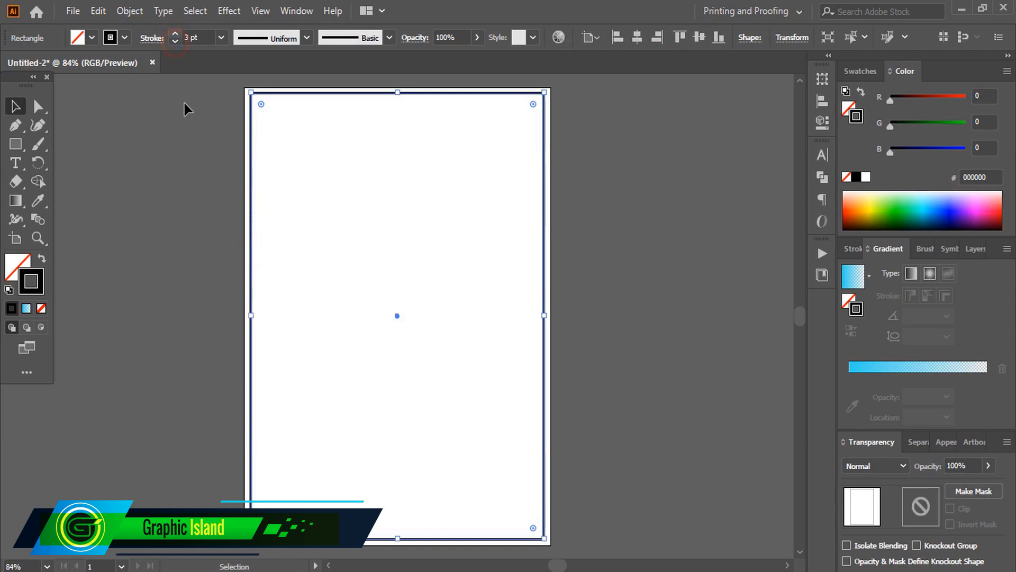
click(185, 215)
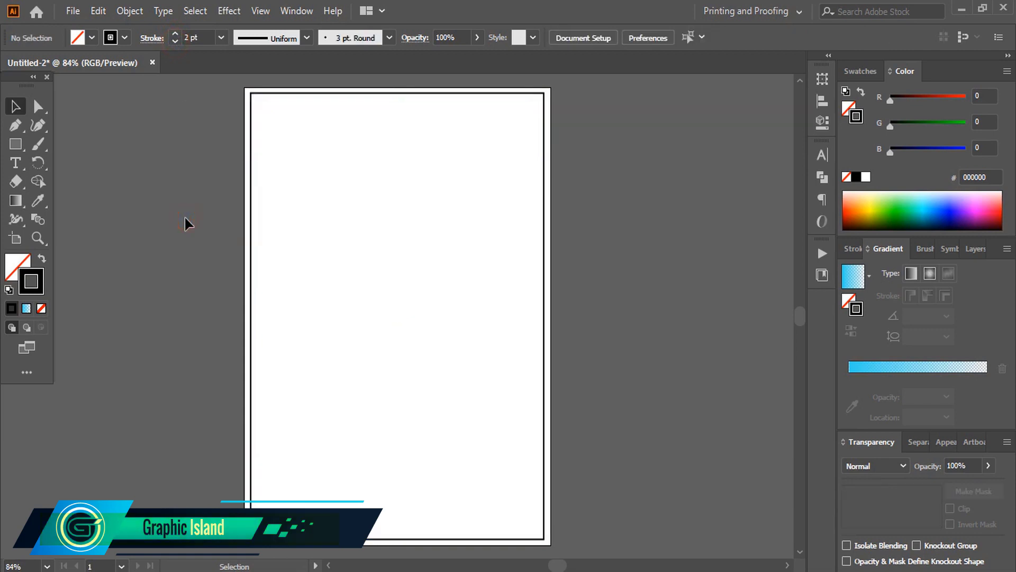
Step: Draw a horizontal line near the top and a vertical line down the page with the Pen tool
click(16, 125)
click(226, 144)
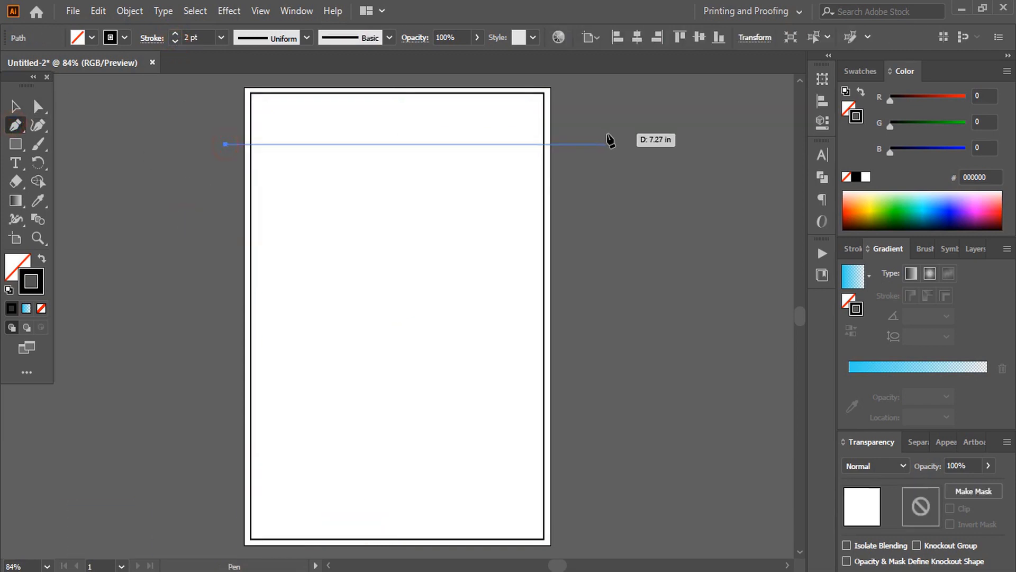
click(614, 144)
key(Escape)
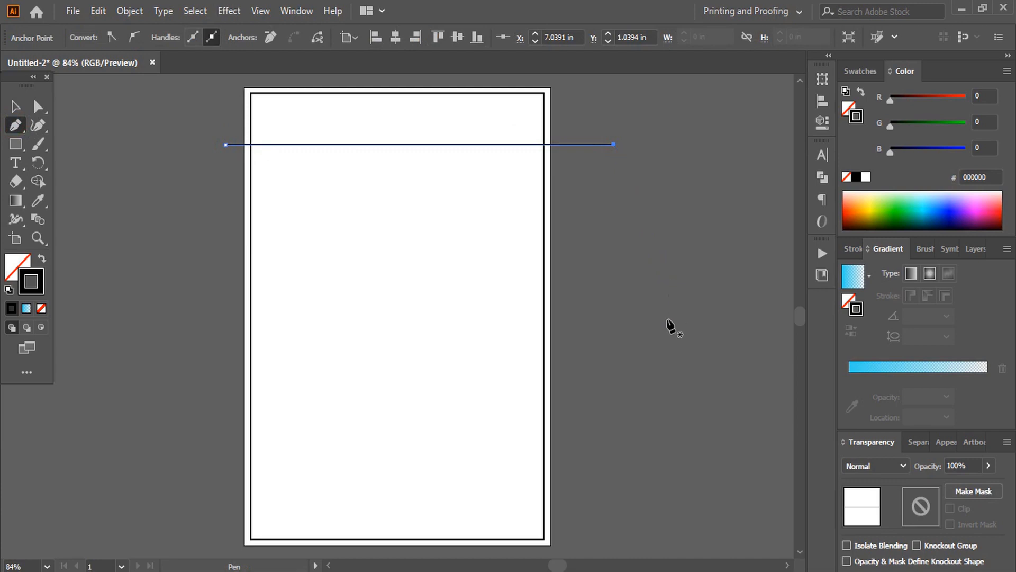
scroll(290, 101, up, 1)
click(290, 98)
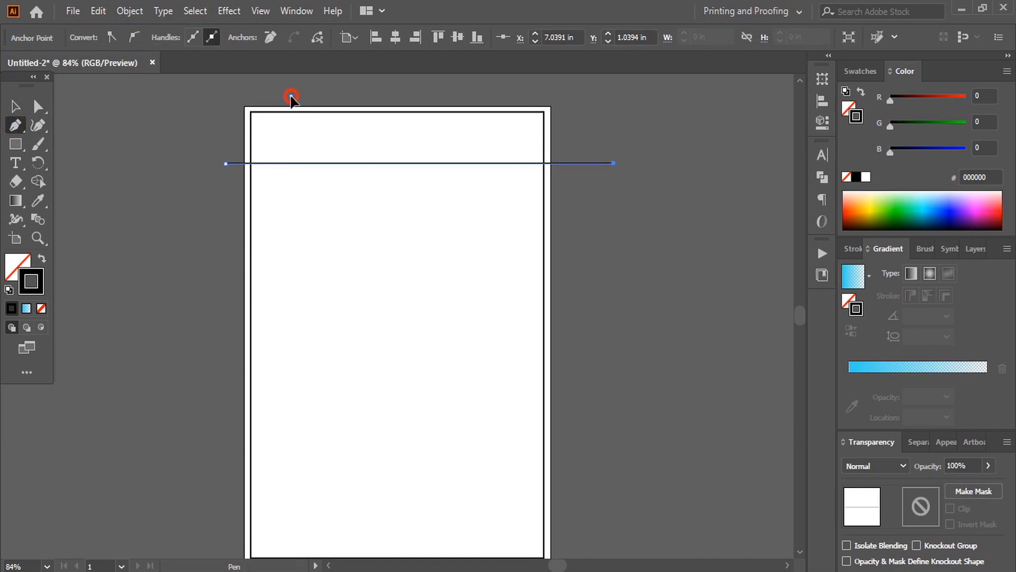
scroll(301, 545, down, 2)
scroll(307, 527, down, 3)
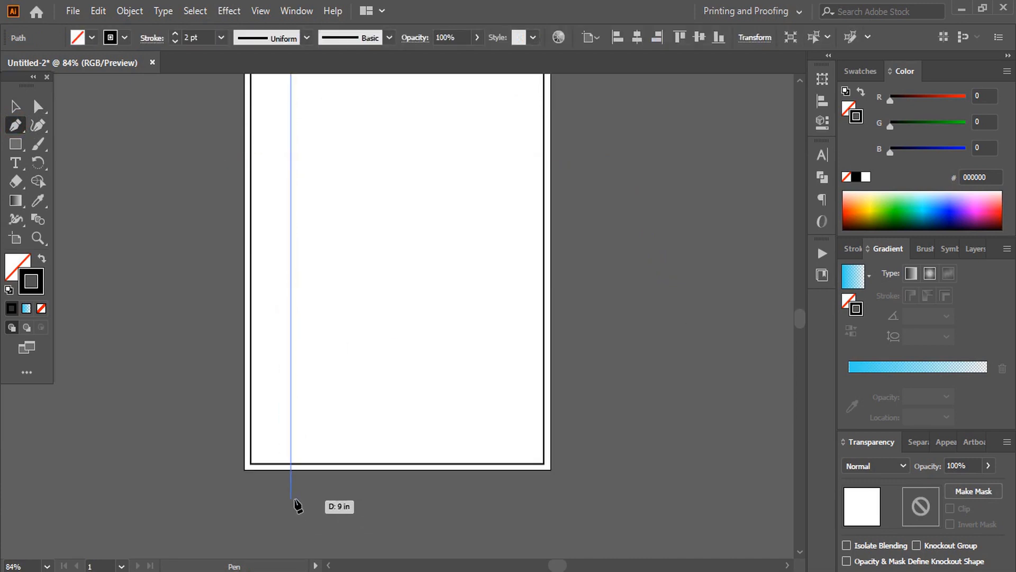
click(291, 496)
key(v)
scroll(290, 246, up, 5)
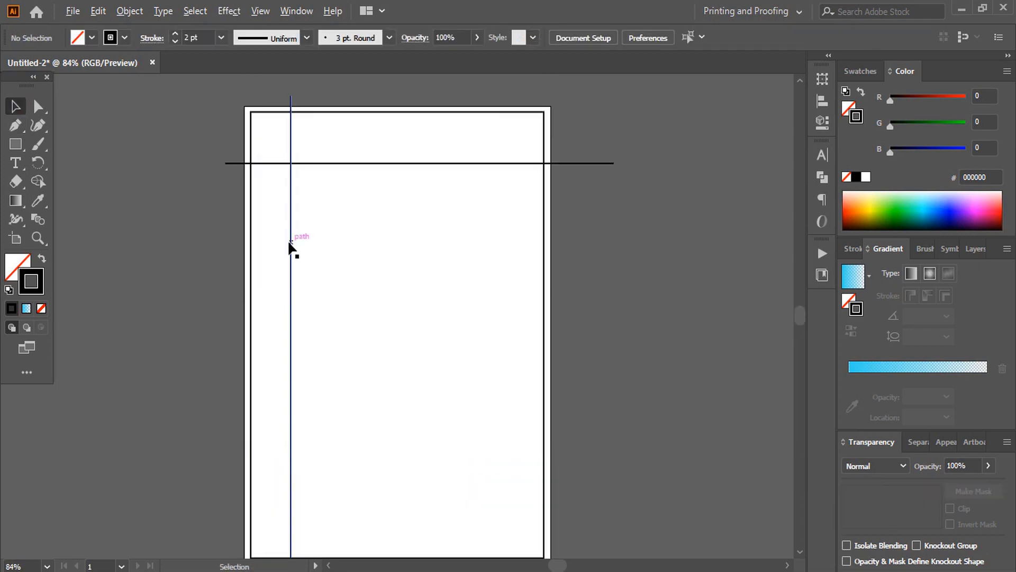
Step: Alt-drag copies of the vertical line toward the right, making three right-hand column lines
drag(291, 246, 528, 244)
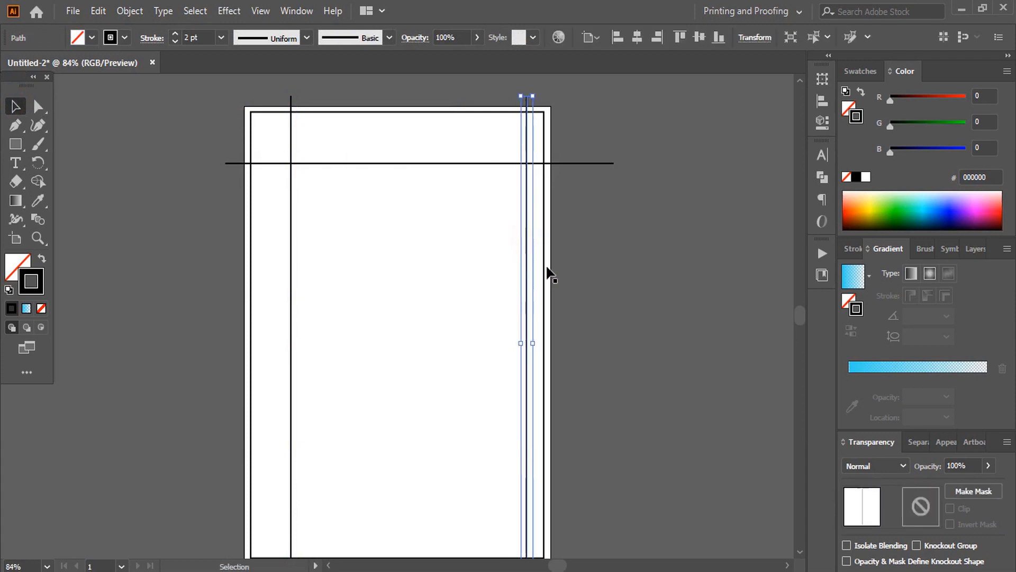
click(608, 301)
scroll(607, 295, down, 3)
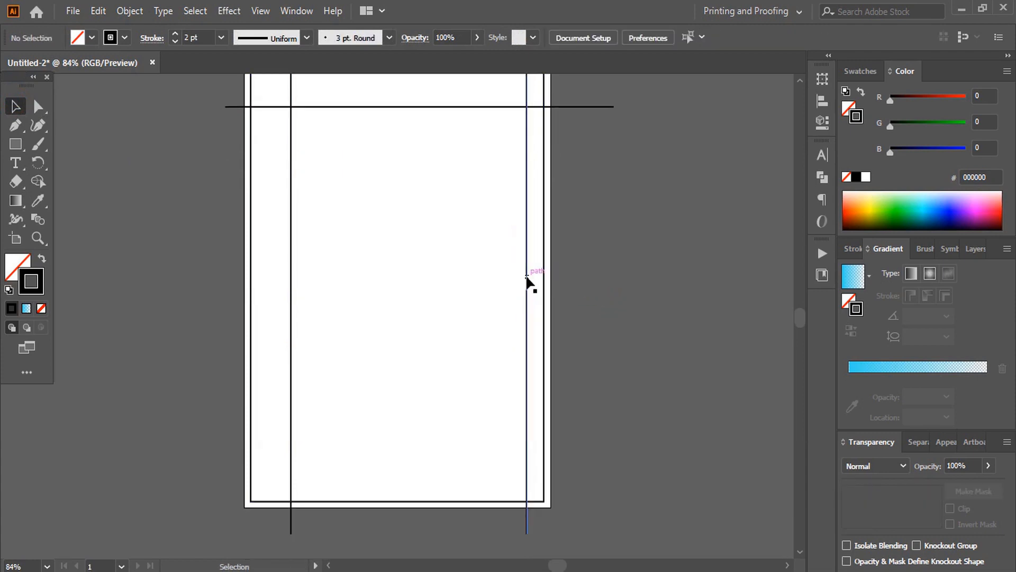
drag(527, 276, 472, 299)
click(612, 313)
click(650, 320)
scroll(650, 319, down, 1)
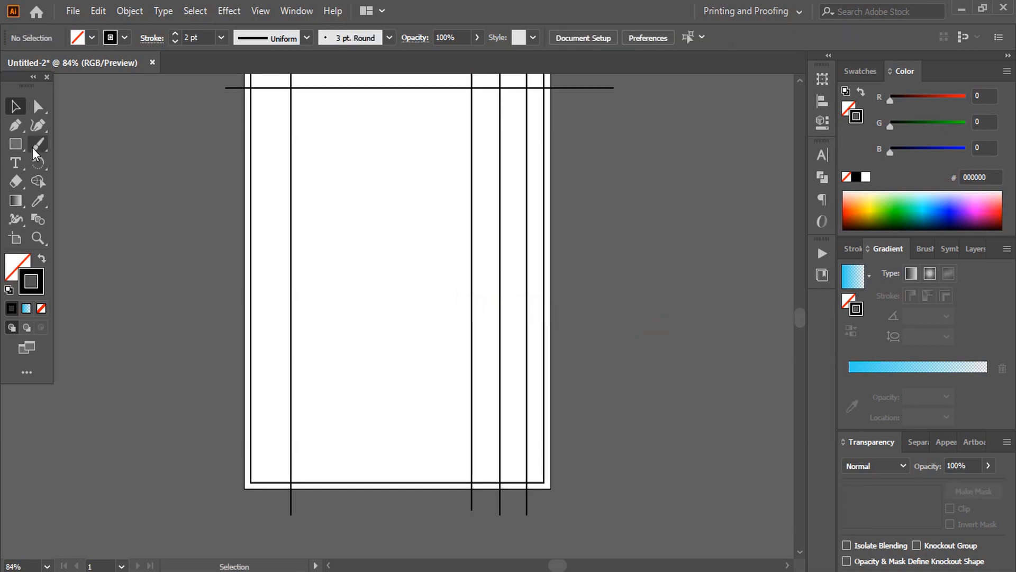
Step: Draw a footer rectangle across the page bottom, filled black with no stroke
click(15, 143)
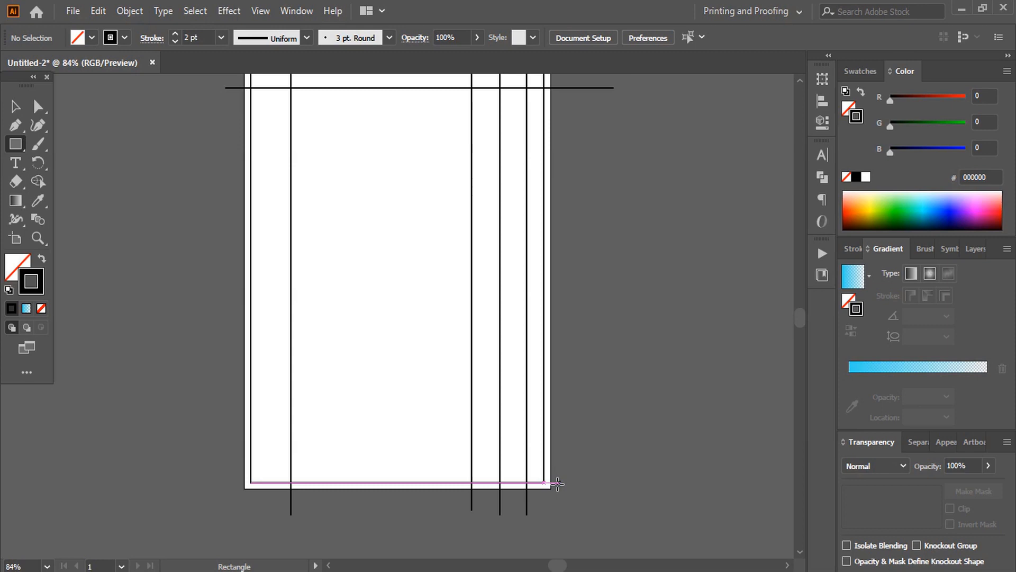
drag(557, 483, 252, 447)
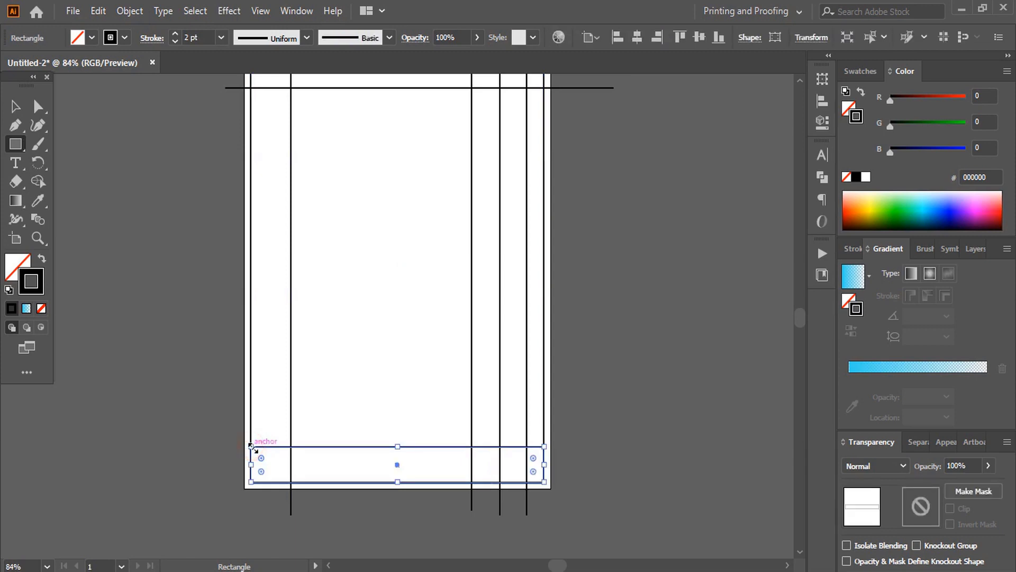
click(41, 309)
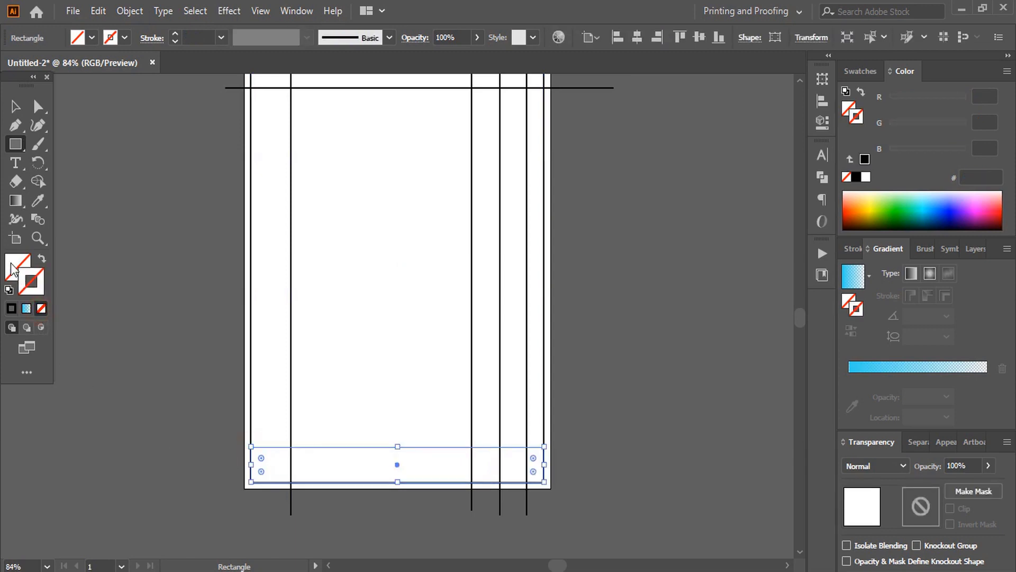
click(15, 265)
click(11, 308)
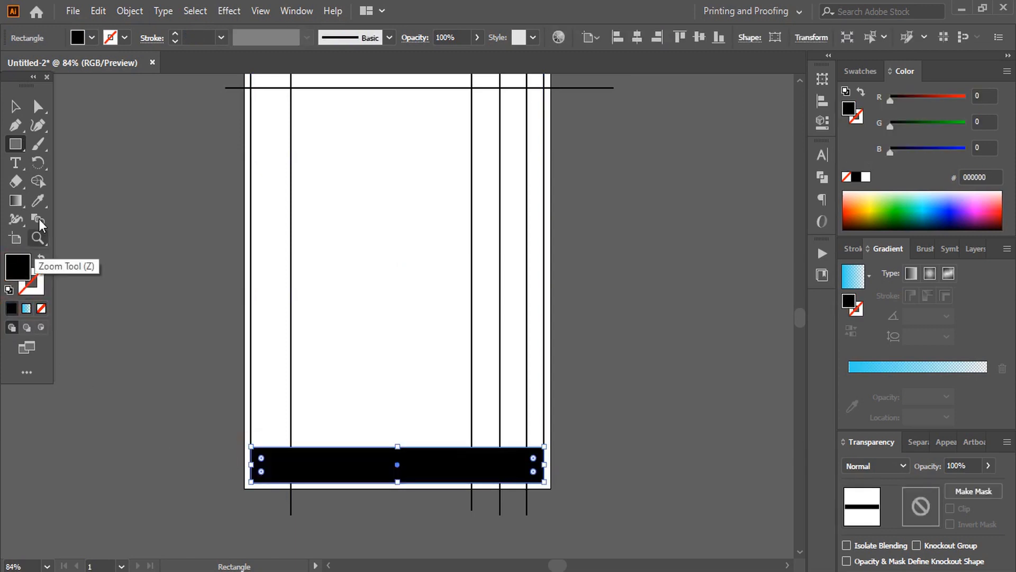
click(13, 105)
click(157, 372)
scroll(156, 363, up, 5)
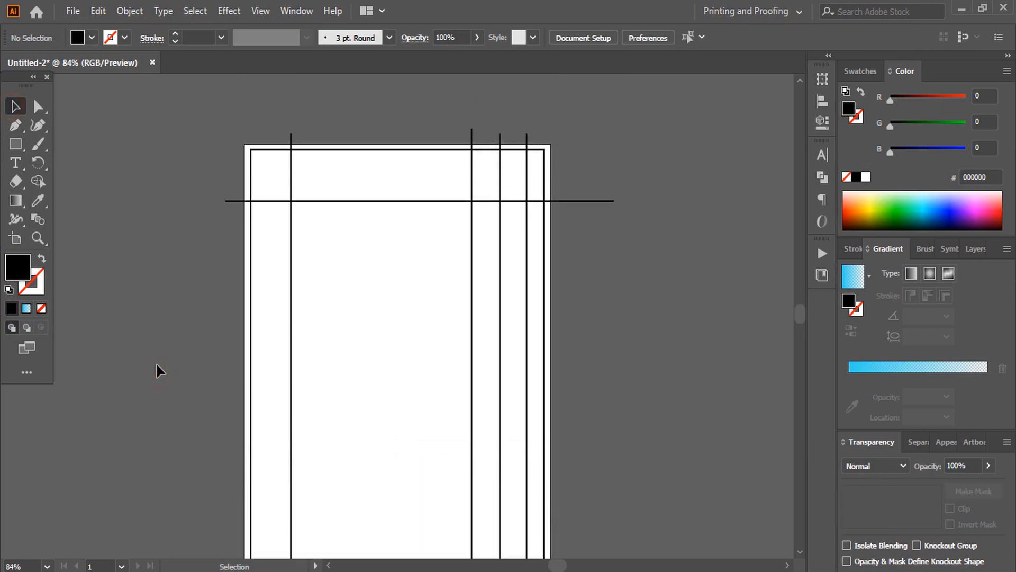
Step: Draw a black box in the page's top-left corner and widen it to the column line
click(15, 144)
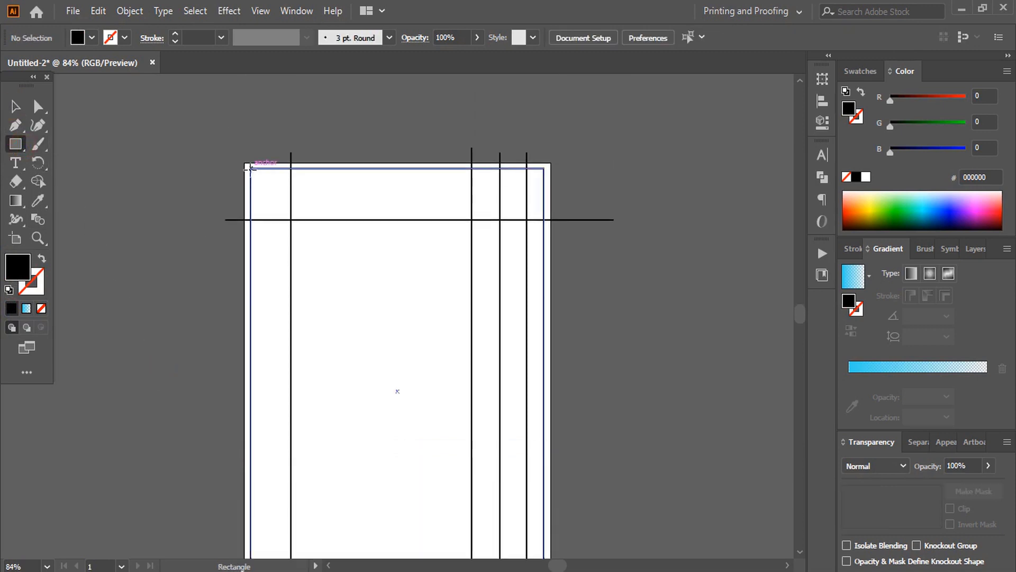
drag(250, 168, 290, 219)
key(v)
key(ctrl+minus)
key(ctrl+minus)
drag(334, 244, 344, 265)
key(ctrl+shift+a)
key(ctrl+plus)
key(ctrl+plus)
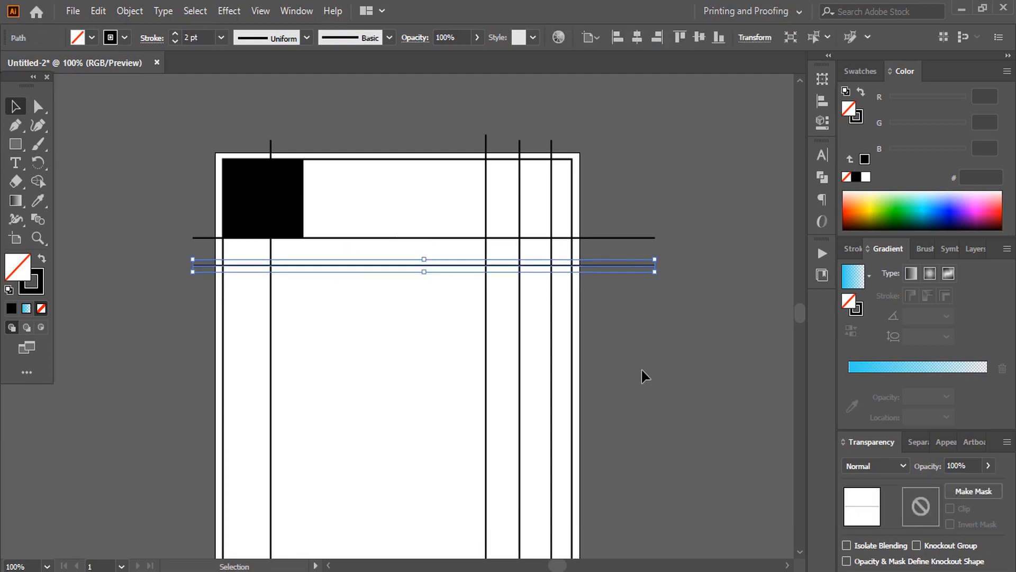
Step: Repeat the horizontal line down the page with Ctrl+D to form table rows
key(ctrl+d)
key(ctrl+d)
key(ctrl+d)
key(ctrl+d)
key(ctrl+d)
key(ctrl+d)
key(ctrl+d)
key(ctrl+d)
key(ctrl+d)
key(ctrl+d)
key(ctrl+d)
key(ctrl+d)
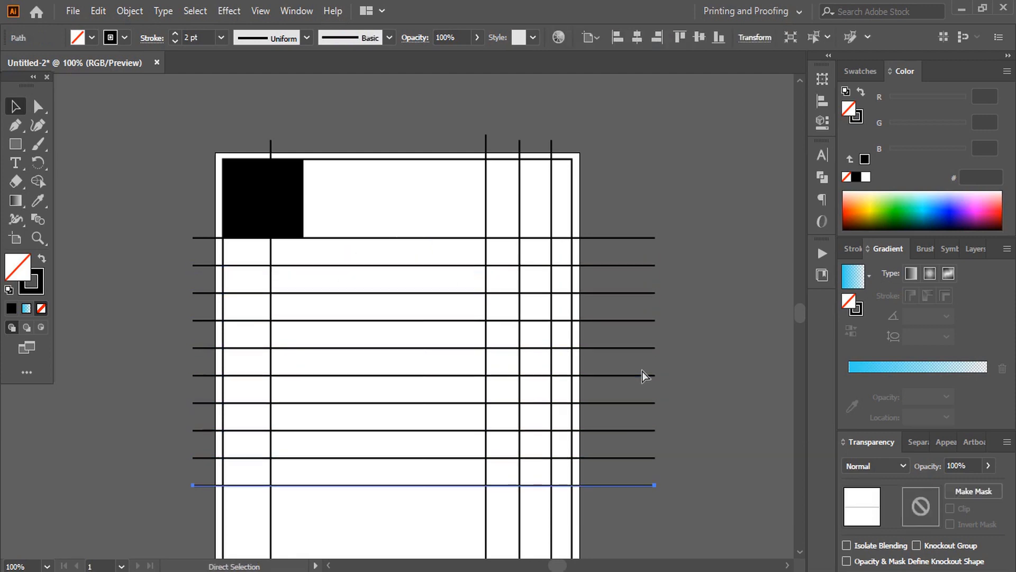
scroll(642, 371, down, 5)
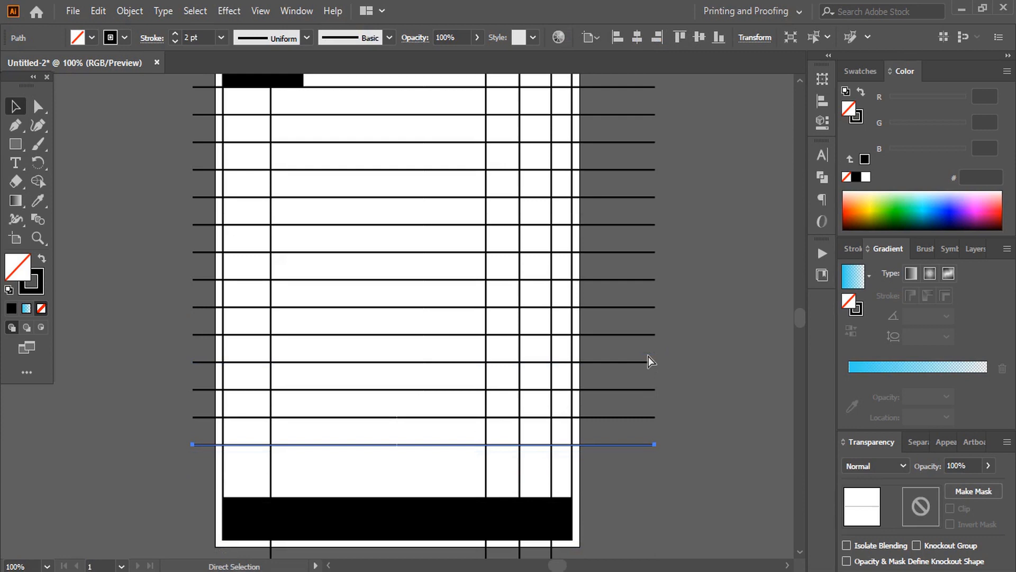
key(ctrl+d)
Step: Select the whole layout and expand its strokes and fills via Object > Expand
key(ctrl+minus)
click(243, 84)
drag(242, 85, 546, 507)
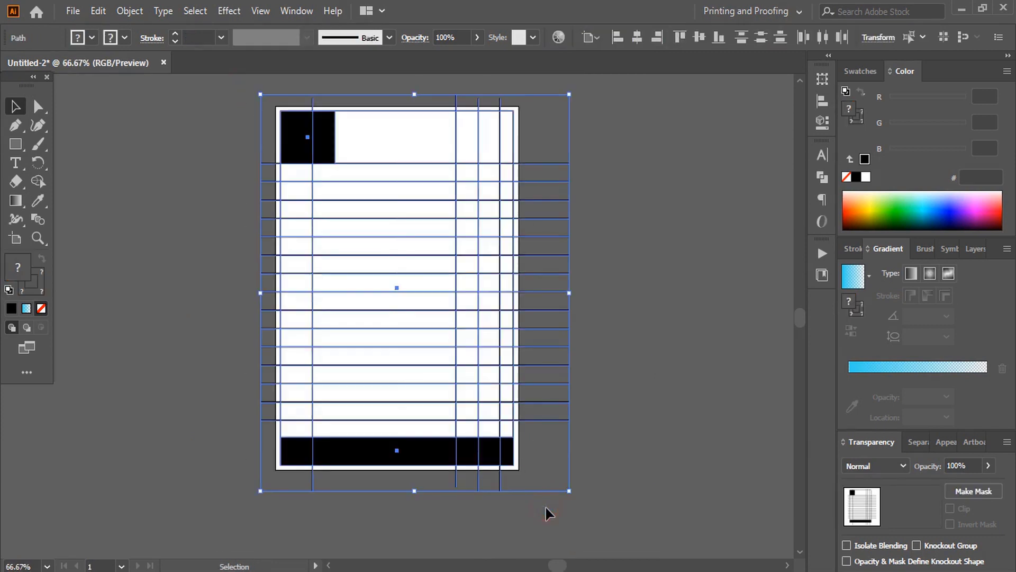
click(122, 11)
click(181, 190)
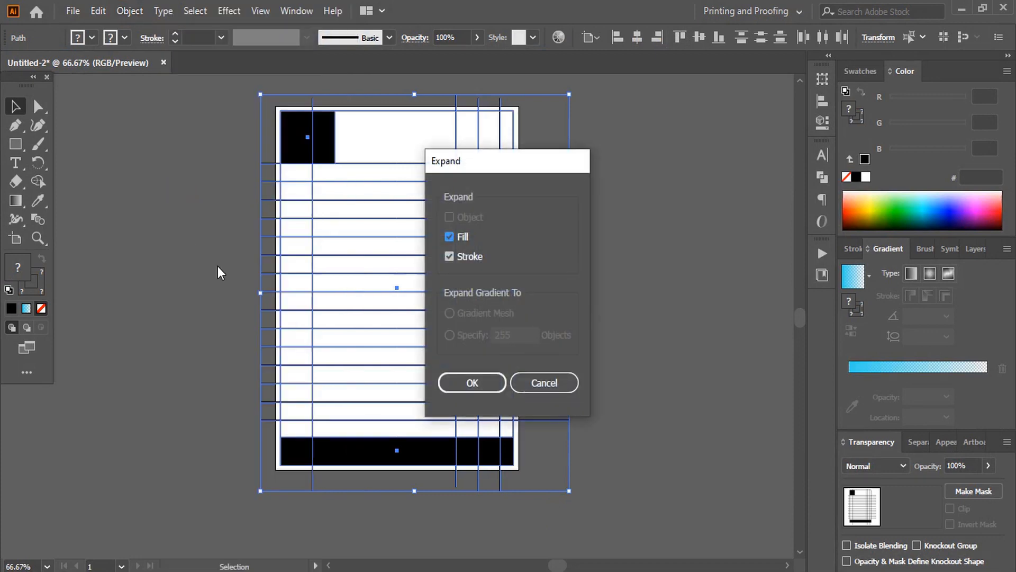
click(467, 381)
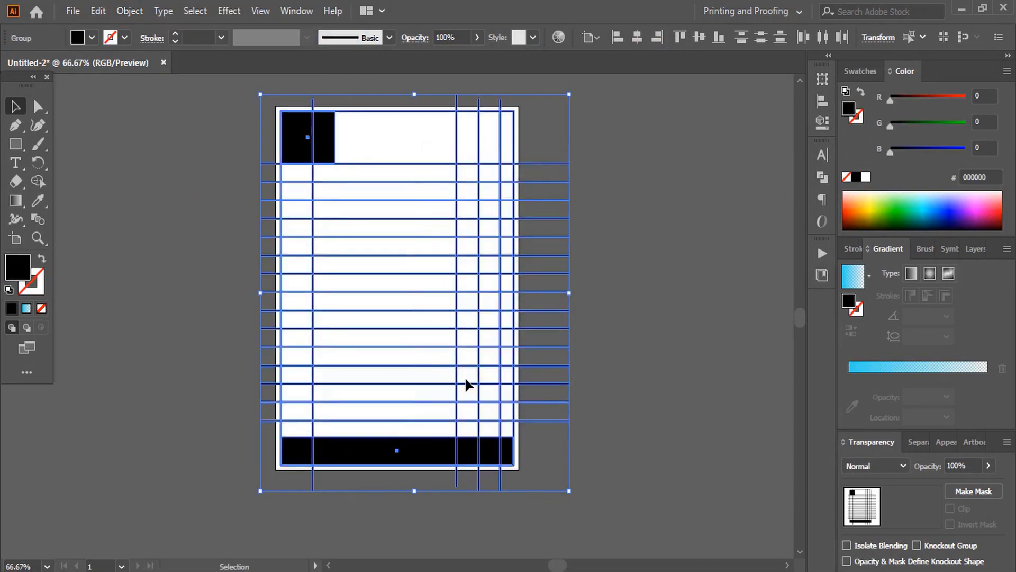
Step: Trim the line stubs outside the border and merge the header and bottom cells with Shape Builder
click(37, 181)
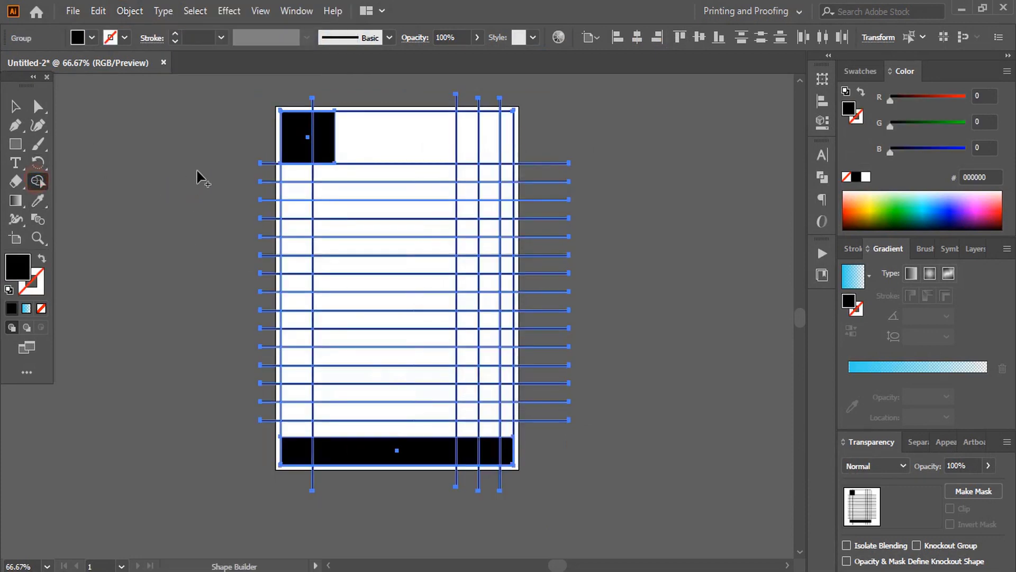
mouse_move(261, 149)
mouse_down()
mouse_move(263, 376)
mouse_move(253, 454)
mouse_move(407, 483)
mouse_move(524, 483)
mouse_up()
mouse_move(538, 444)
mouse_down()
mouse_move(547, 119)
mouse_move(423, 98)
mouse_up()
drag(349, 104, 281, 96)
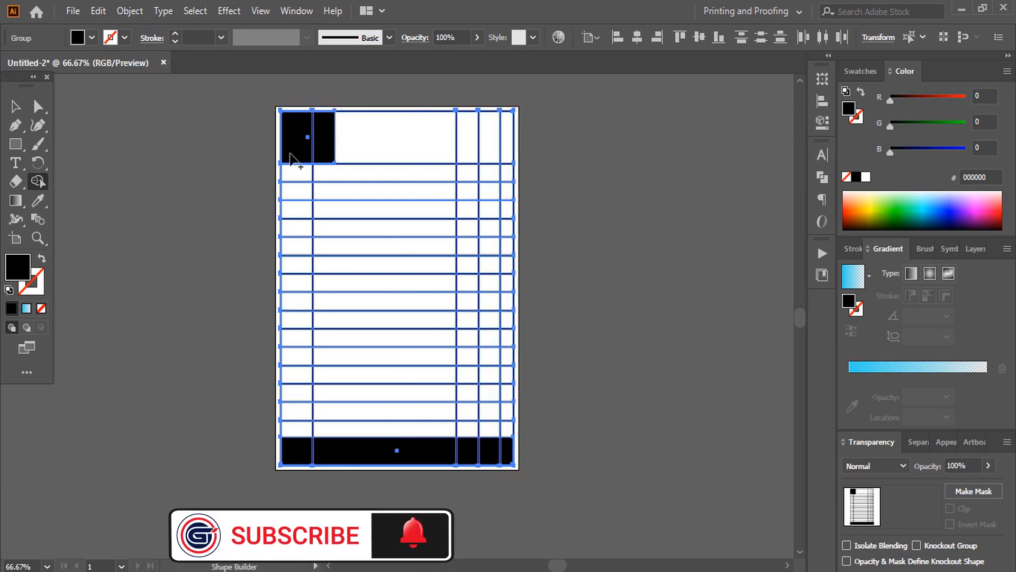
key(ctrl+1)
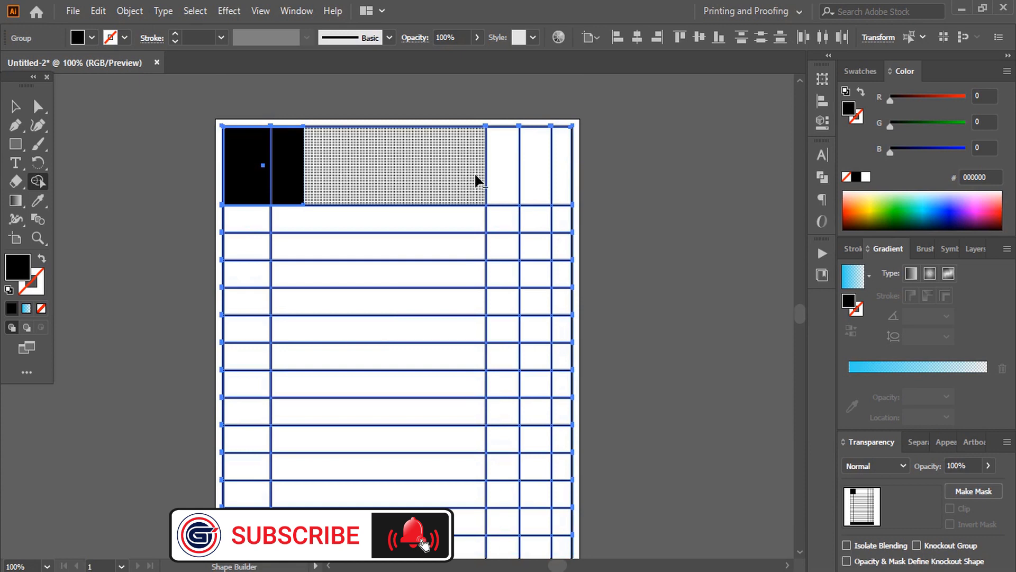
drag(477, 177, 562, 177)
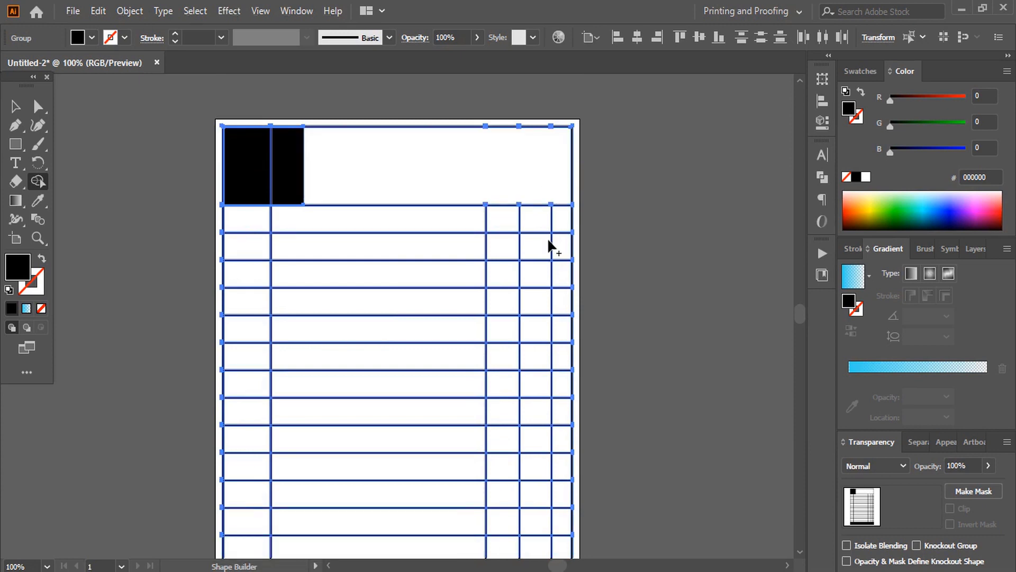
drag(541, 223, 557, 220)
scroll(402, 407, down, 5)
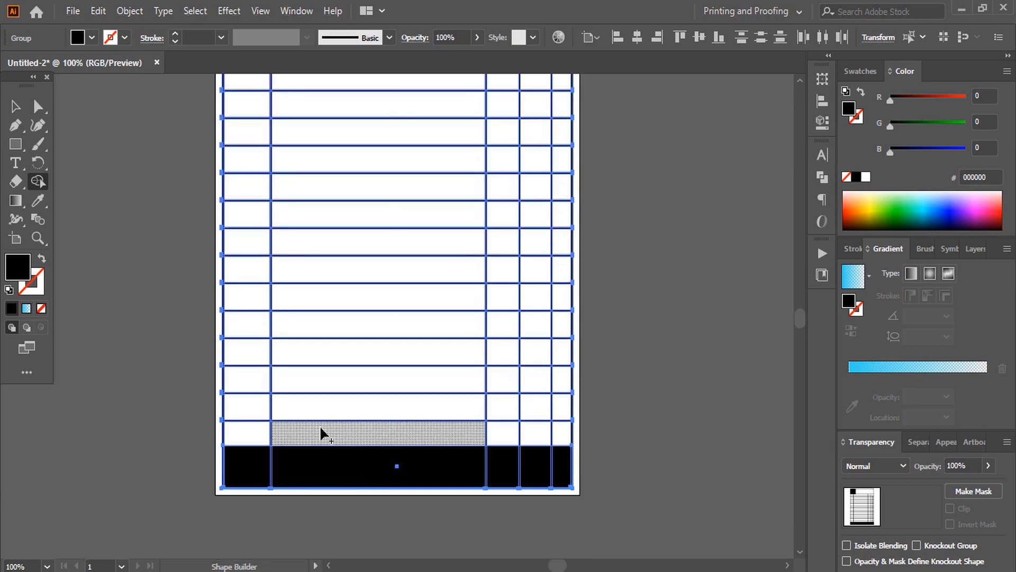
drag(302, 433, 260, 428)
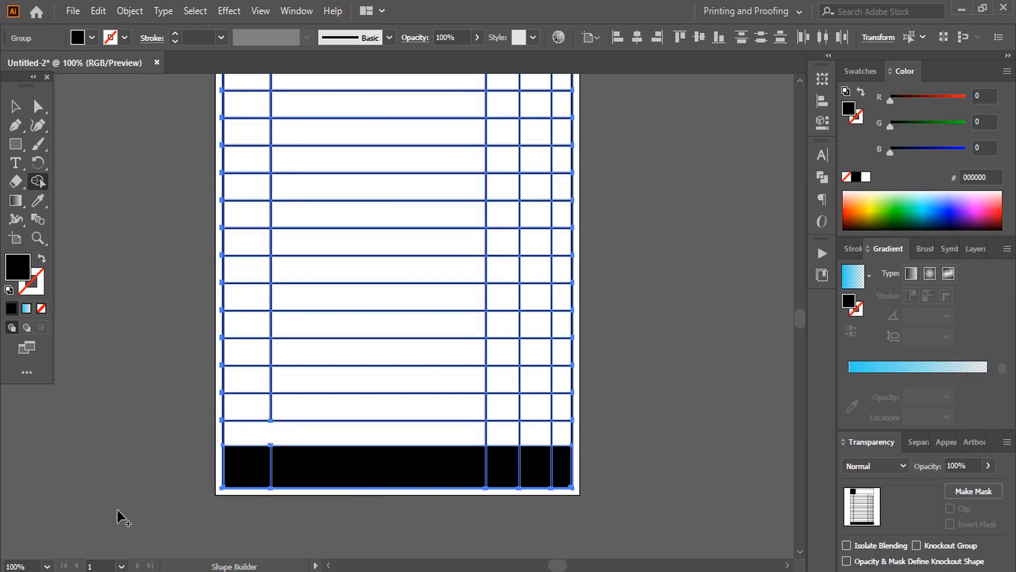
Step: Unite the table pieces with Pathfinder and colour them purple #754180
key(v)
click(117, 507)
key(ctrl+0)
drag(249, 164, 539, 549)
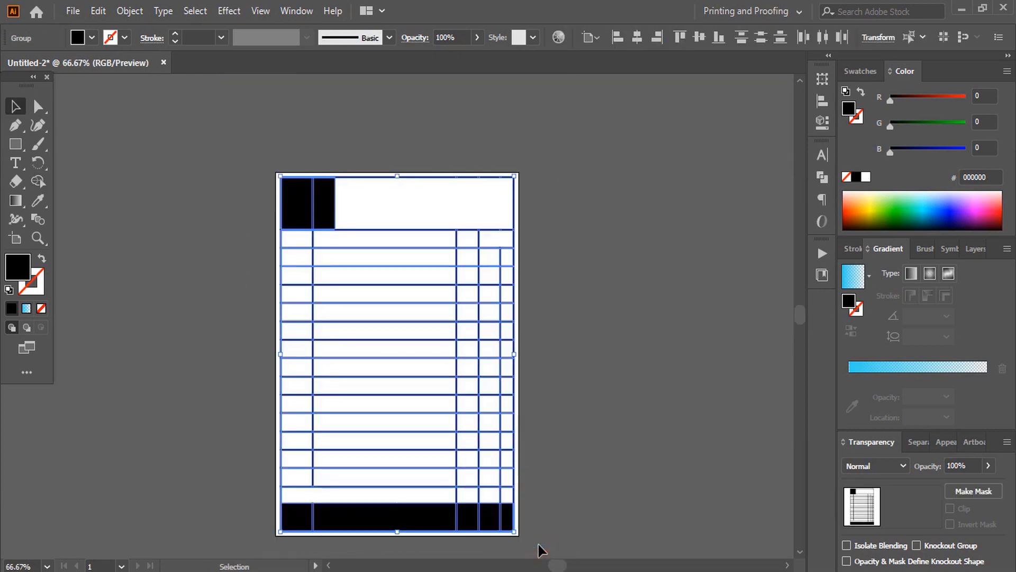
click(823, 177)
click(649, 189)
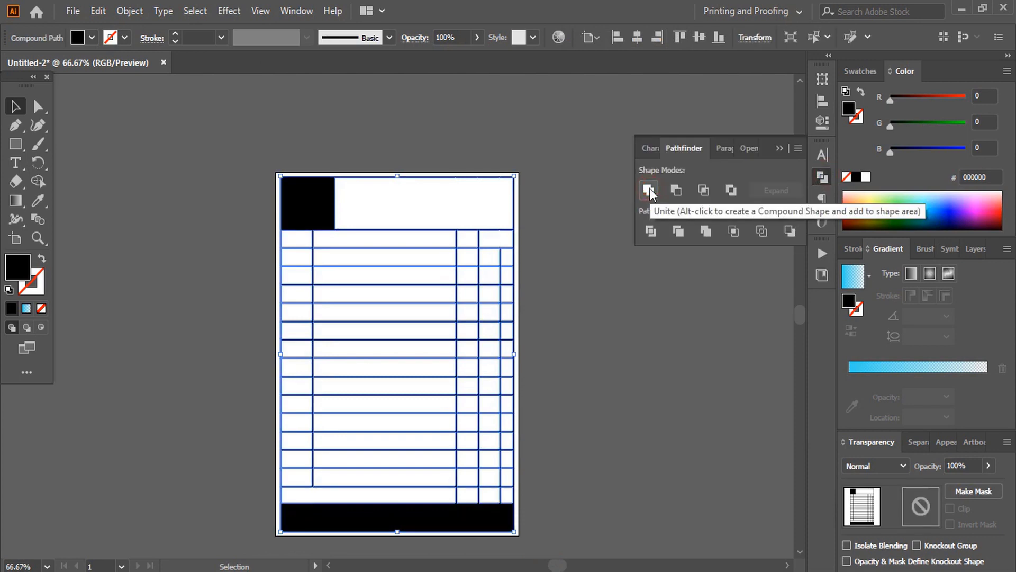
click(780, 148)
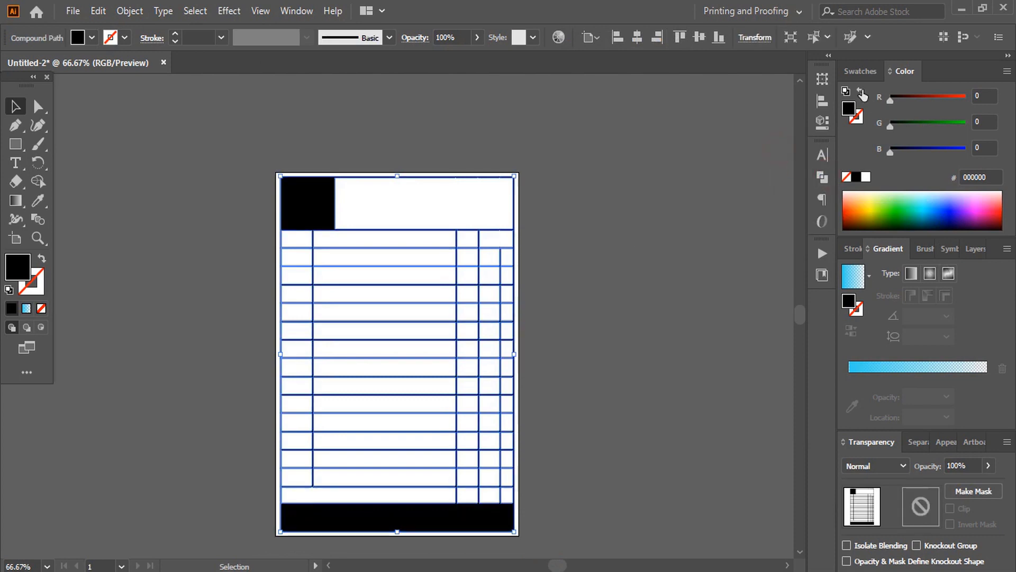
click(861, 70)
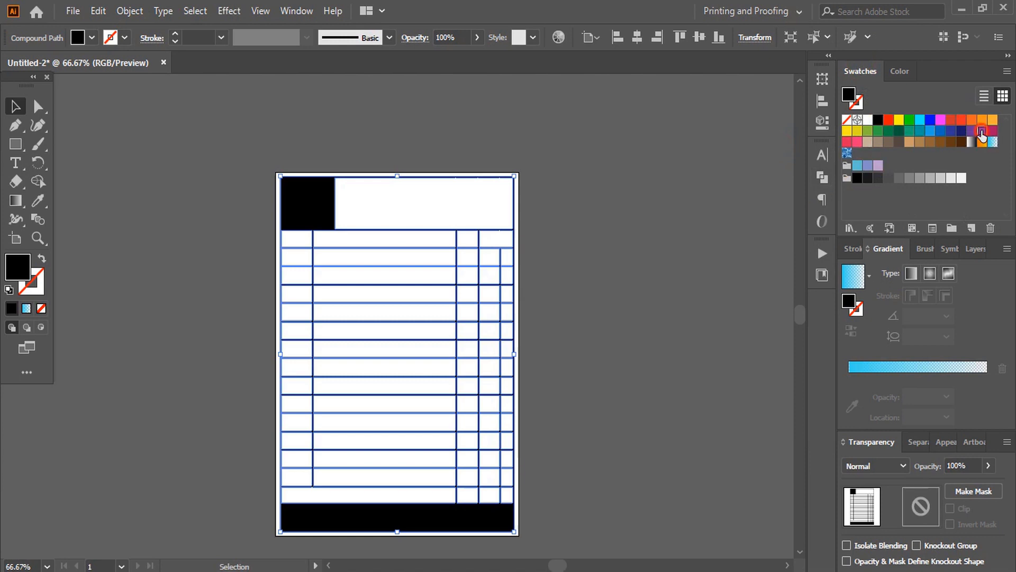
click(973, 131)
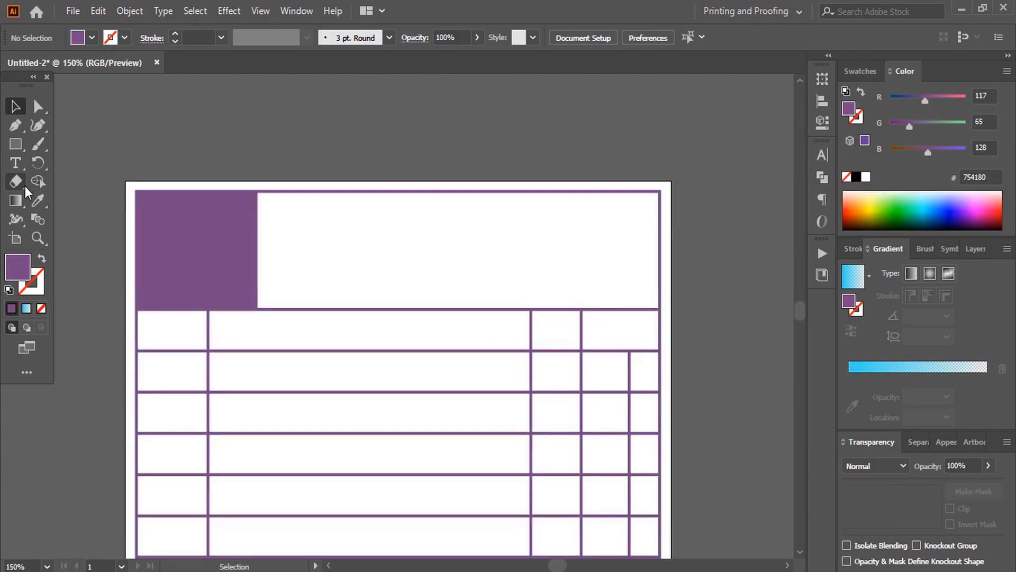
Step: Place large LOGO text in the purple box and Alt-drag a smaller copy into the white header
click(16, 163)
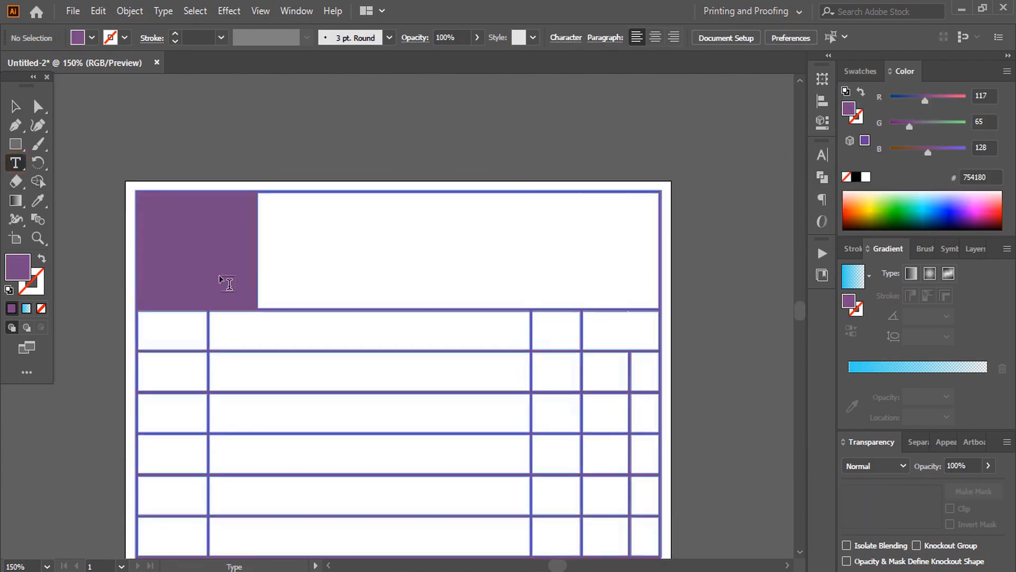
click(301, 262)
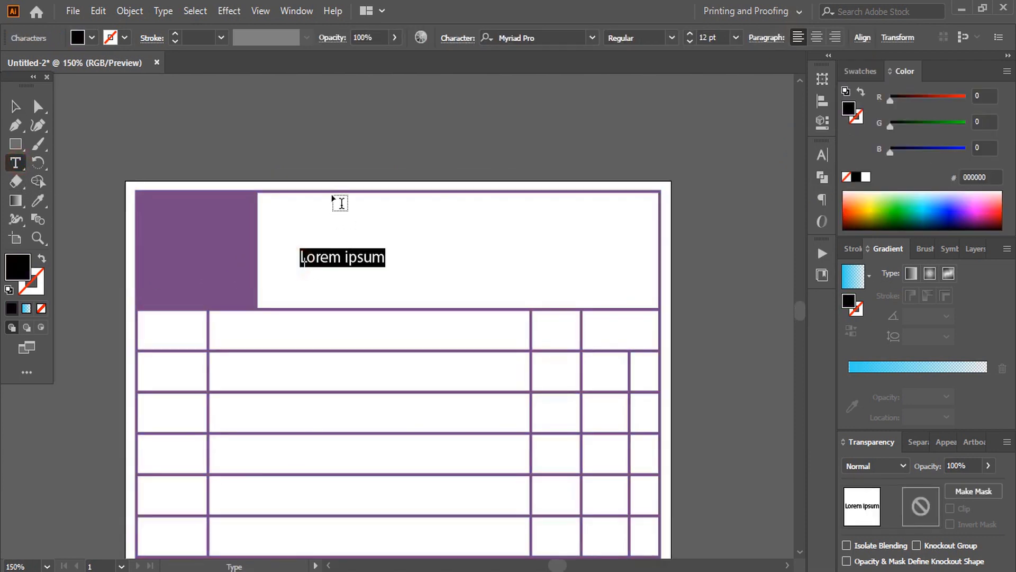
text(LOGO)
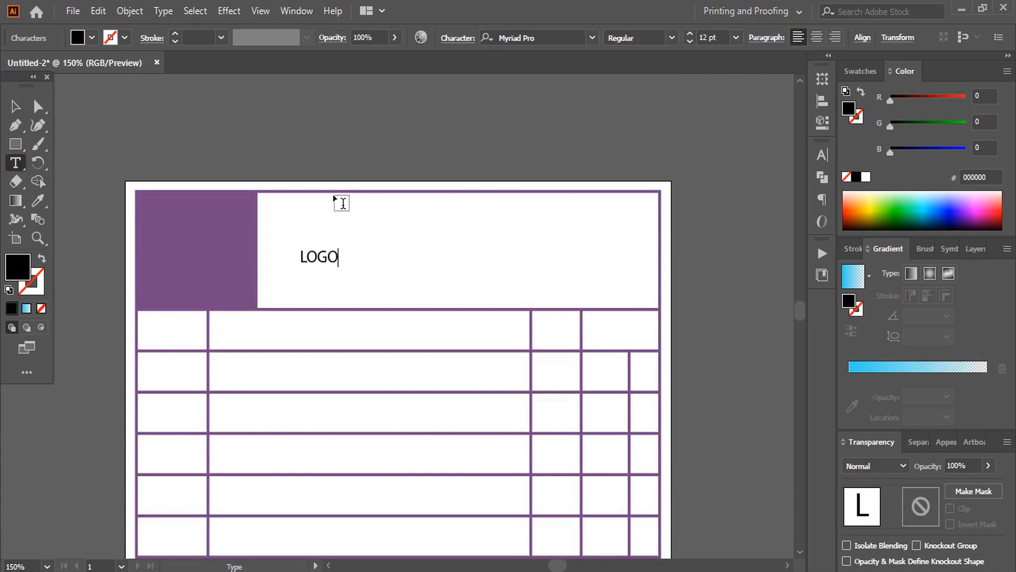
click(16, 107)
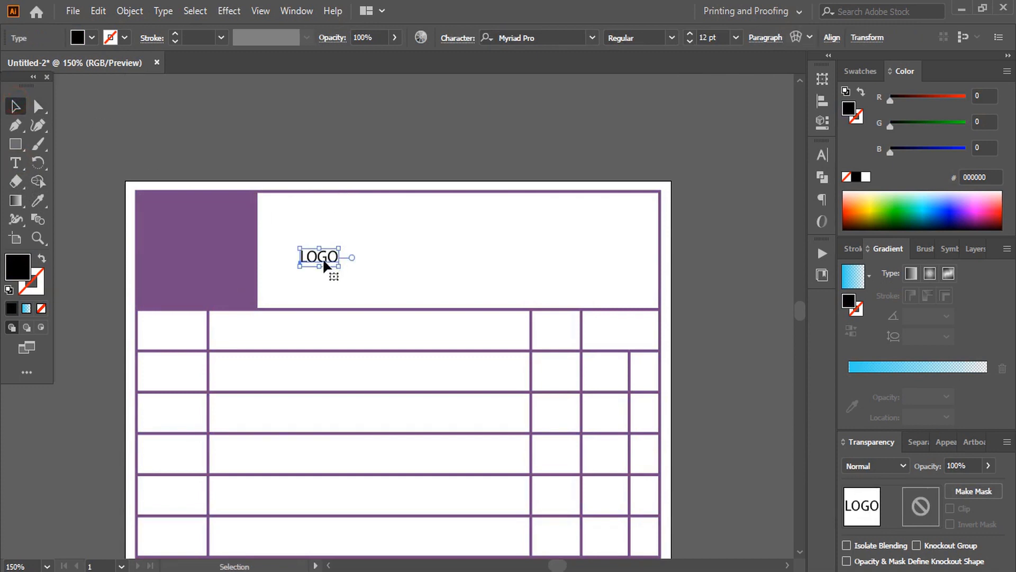
drag(322, 258, 243, 280)
key(Left)
key(Left)
key(Left)
key(Left)
key(Left)
key(Left)
key(Left)
key(Left)
key(Left)
key(Left)
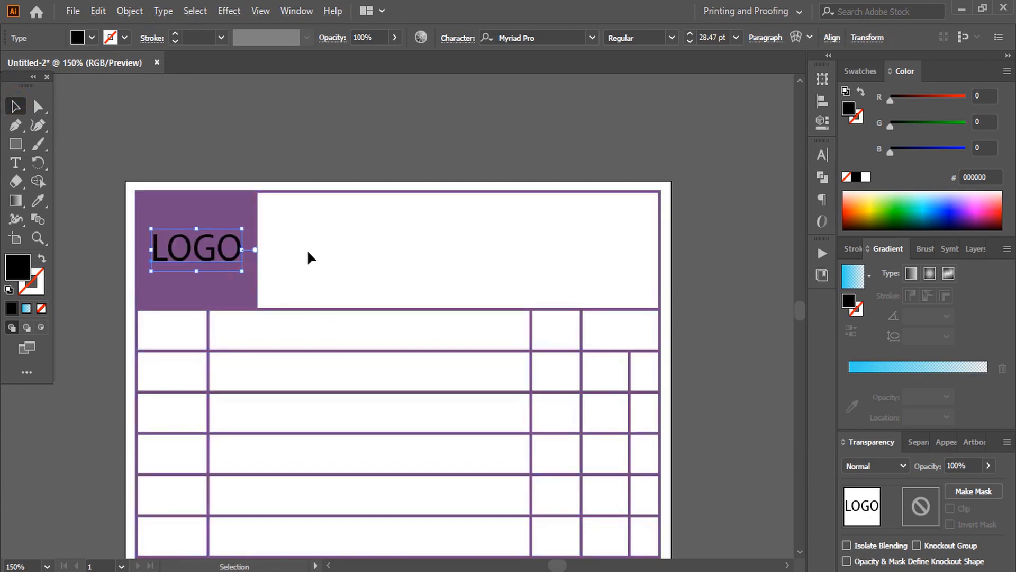
key(Right)
key(Right)
key(Right)
key(Right)
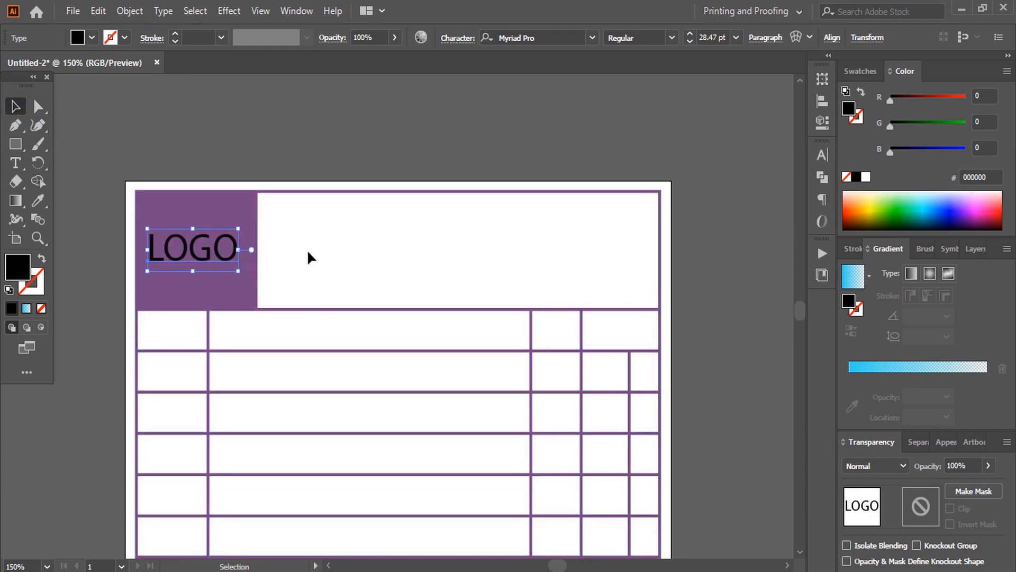
click(307, 257)
drag(205, 264, 356, 267)
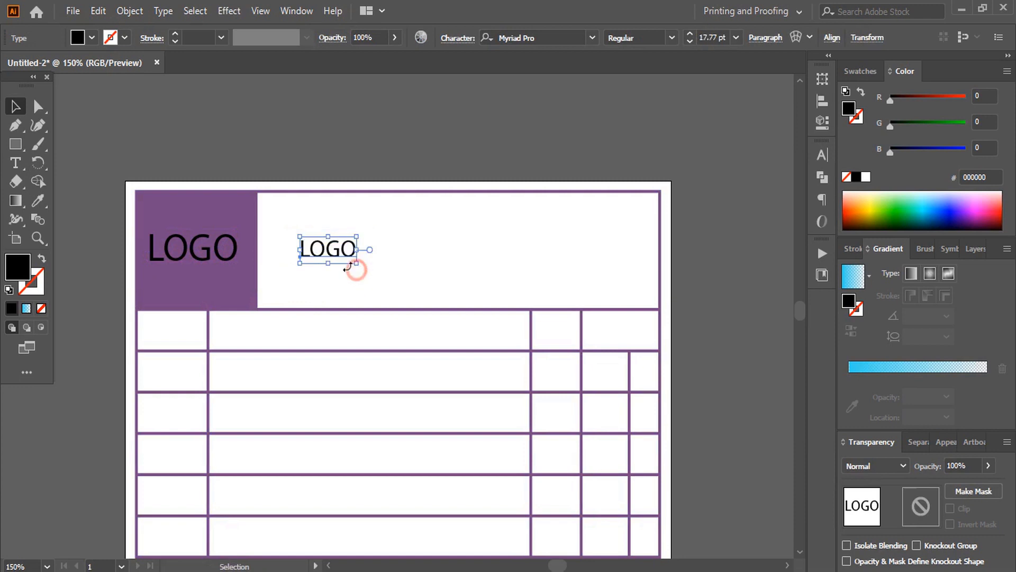
Step: Replace the LOGO copy with COMPANY NAME and type the QTY., PRODUCT NAME, RATE, AMOUNT headers
double_click(302, 250)
drag(303, 250, 445, 251)
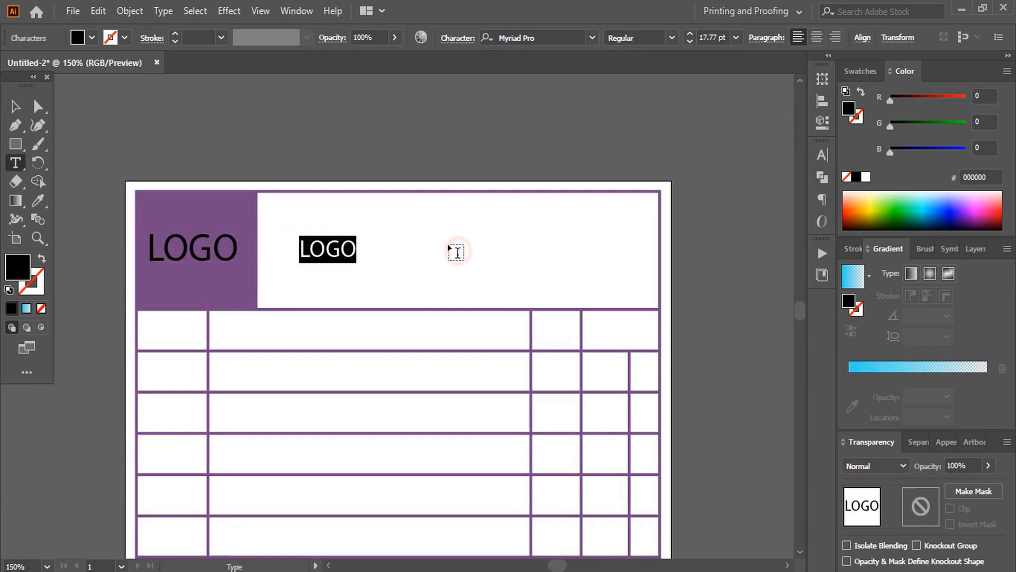
text(COMPANY N)
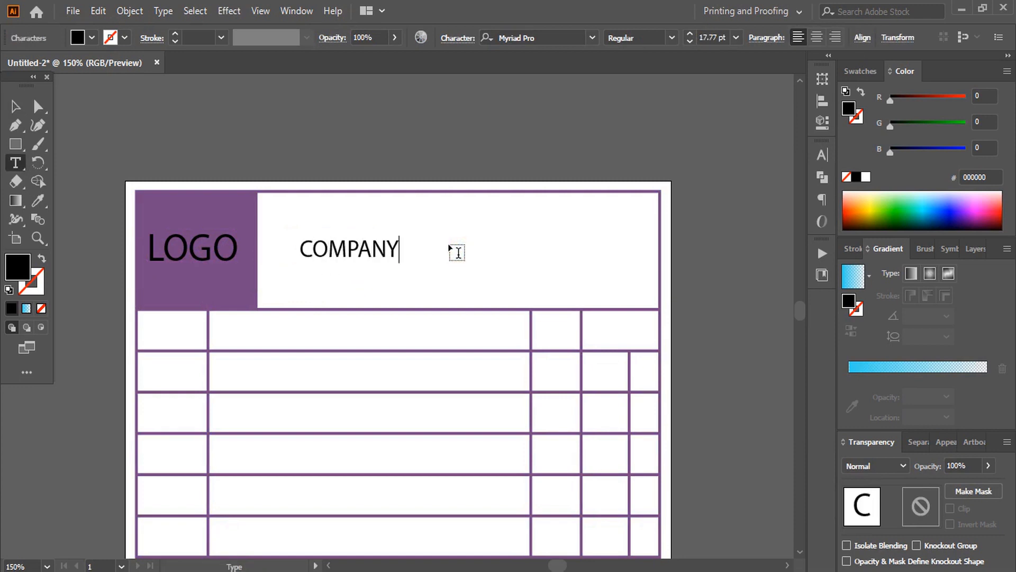
text(AME)
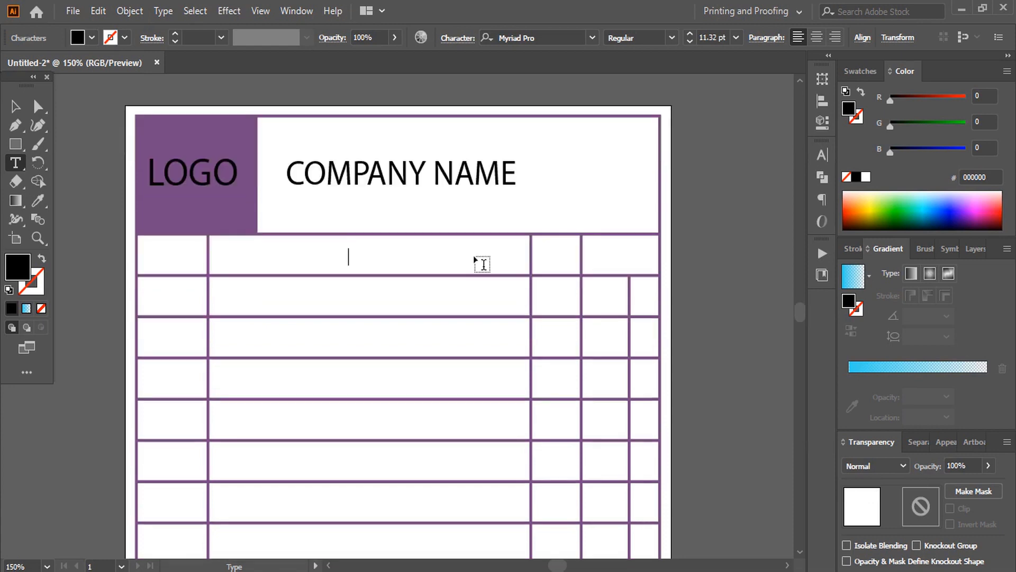
text(PRODUCT NAME)
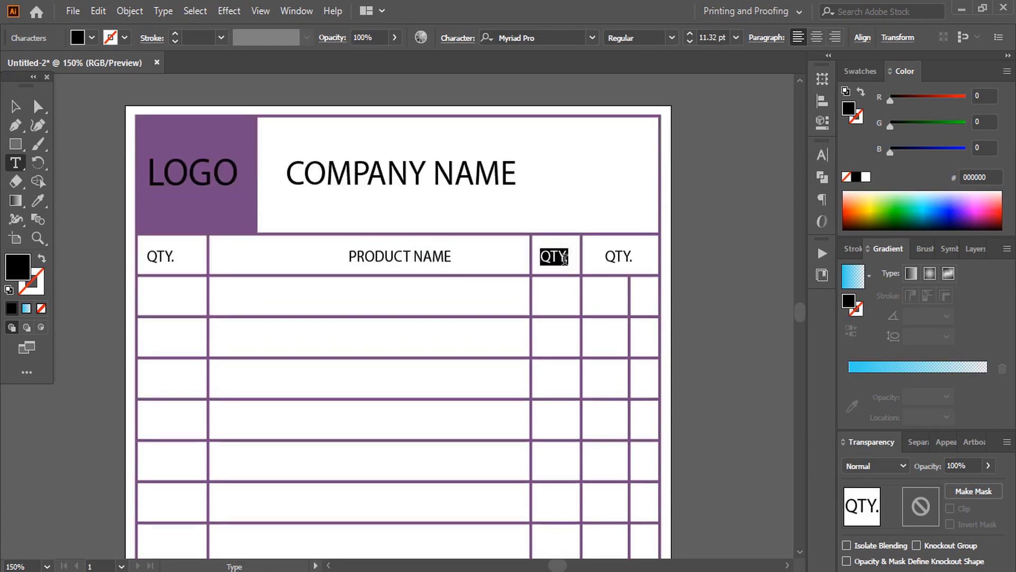
text(RATE)
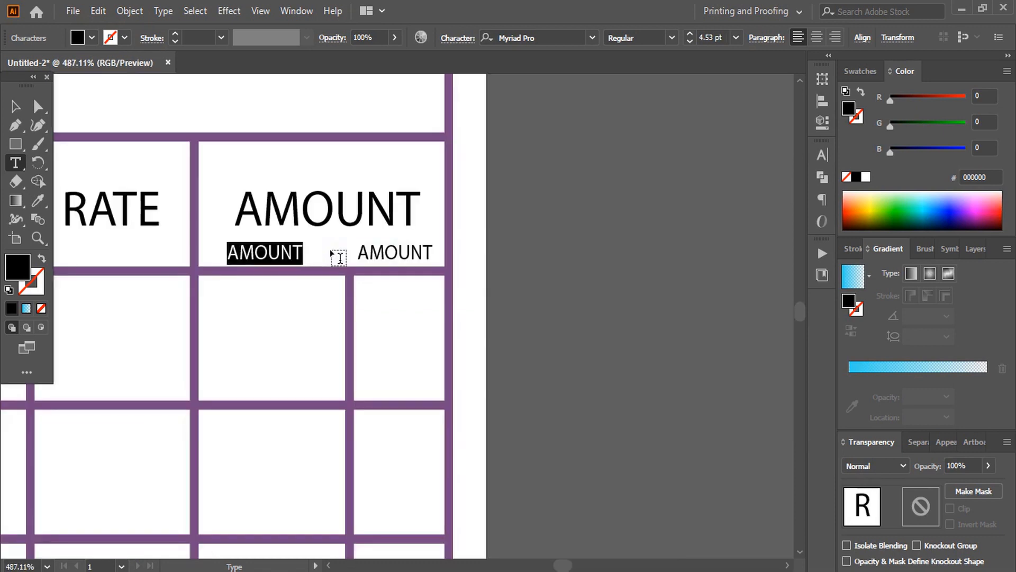
text(RS)
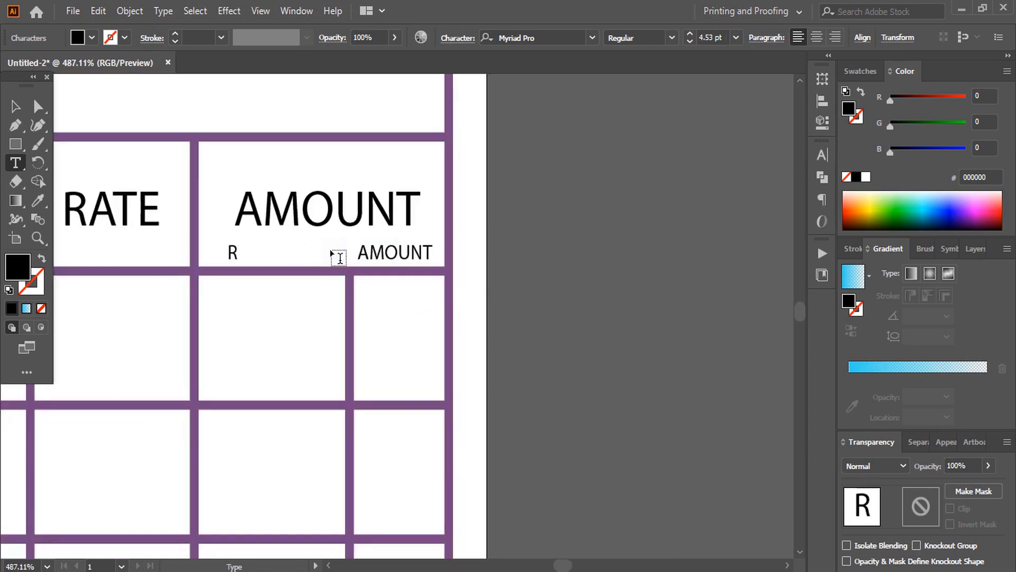
text(.)
Step: Type footer lines like 'Thank You For Shopping' and make the footer text white
text(u F)
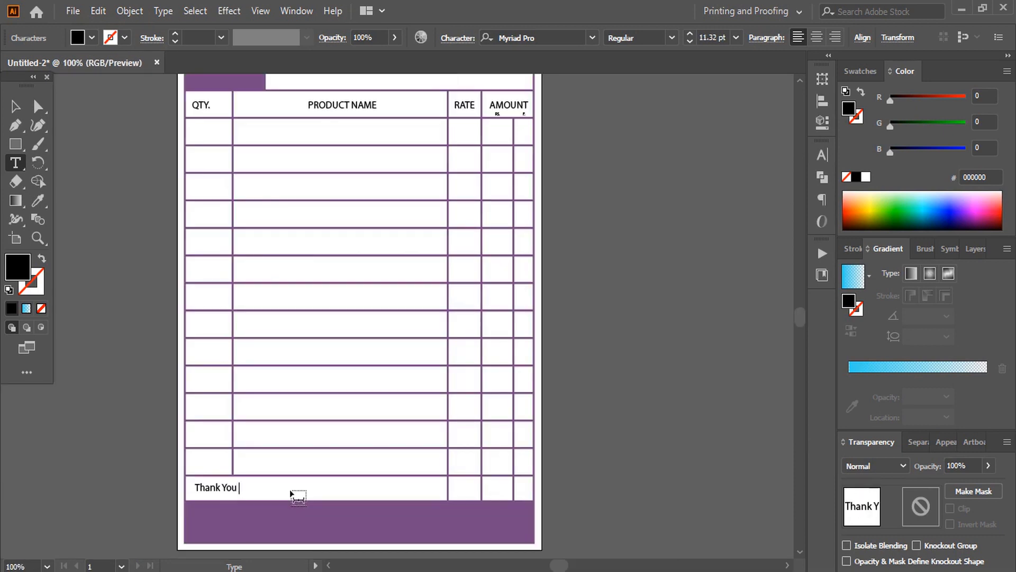
text(or S)
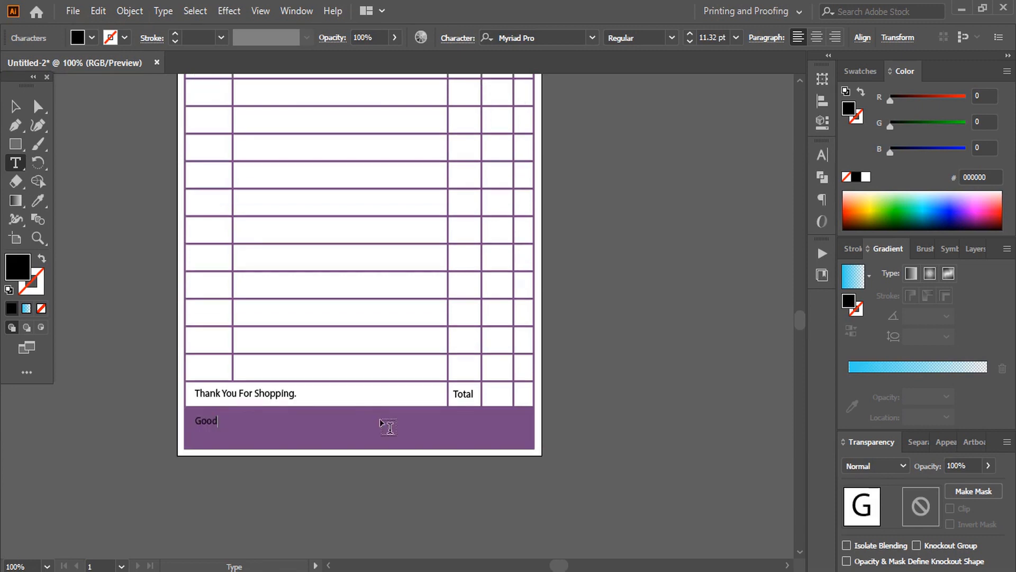
text(s Once Sold Will Not Be Taken Back.)
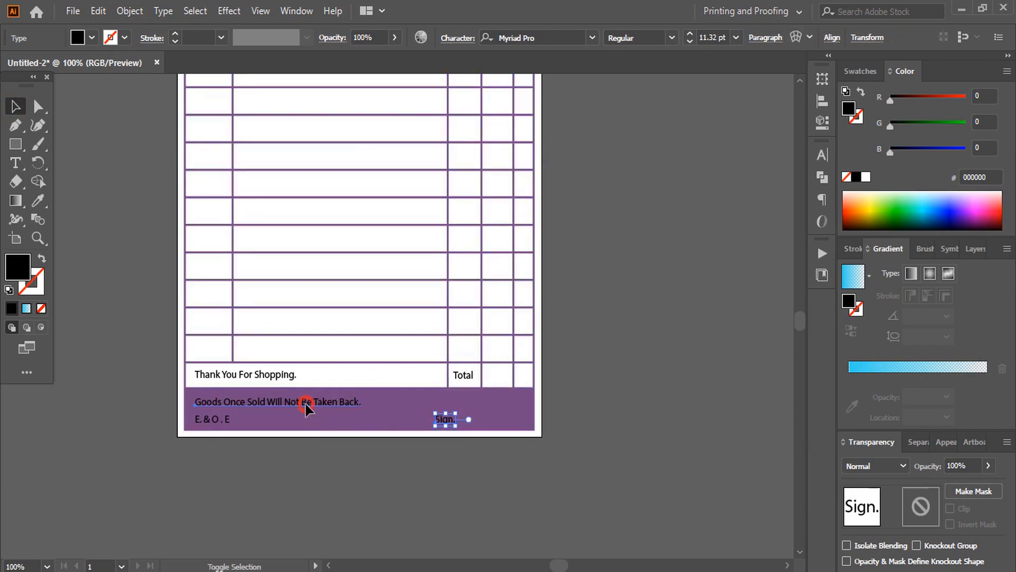
shift+click(307, 408)
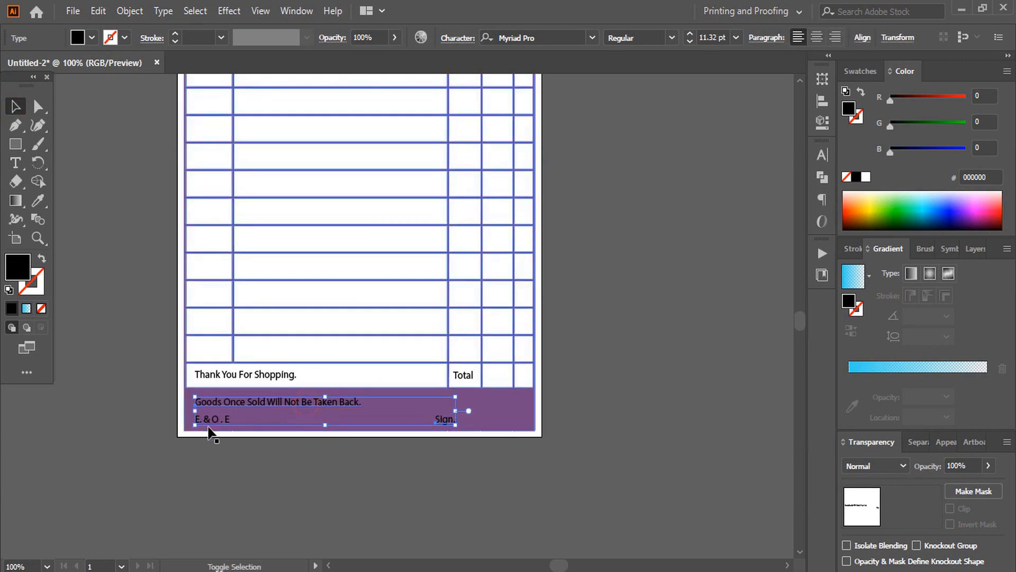
click(866, 177)
click(621, 345)
Step: Export the memo via Save for Web (Legacy) as image '1' in the brochure designs folder
key(ctrl+0)
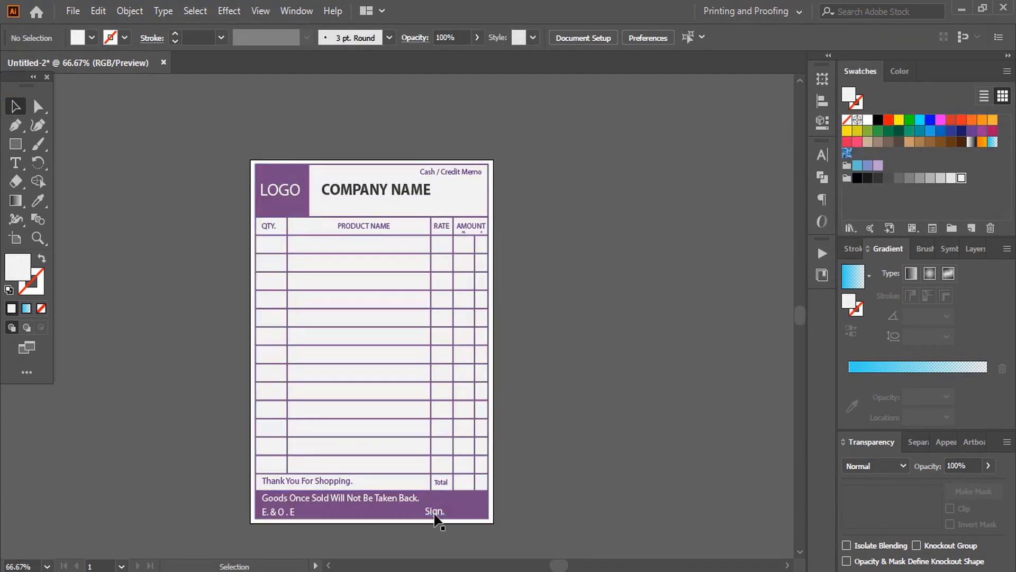
click(71, 11)
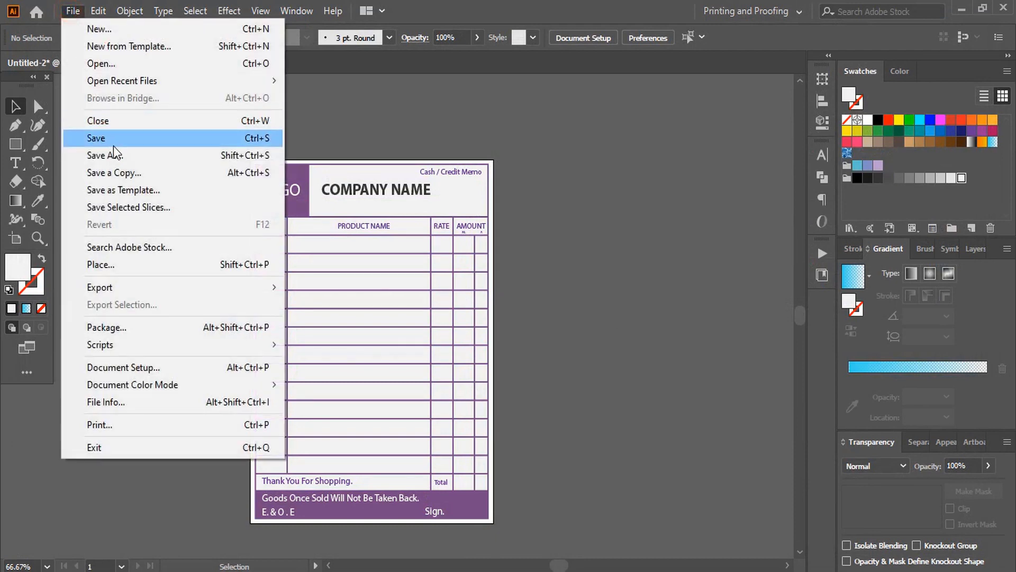
click(347, 322)
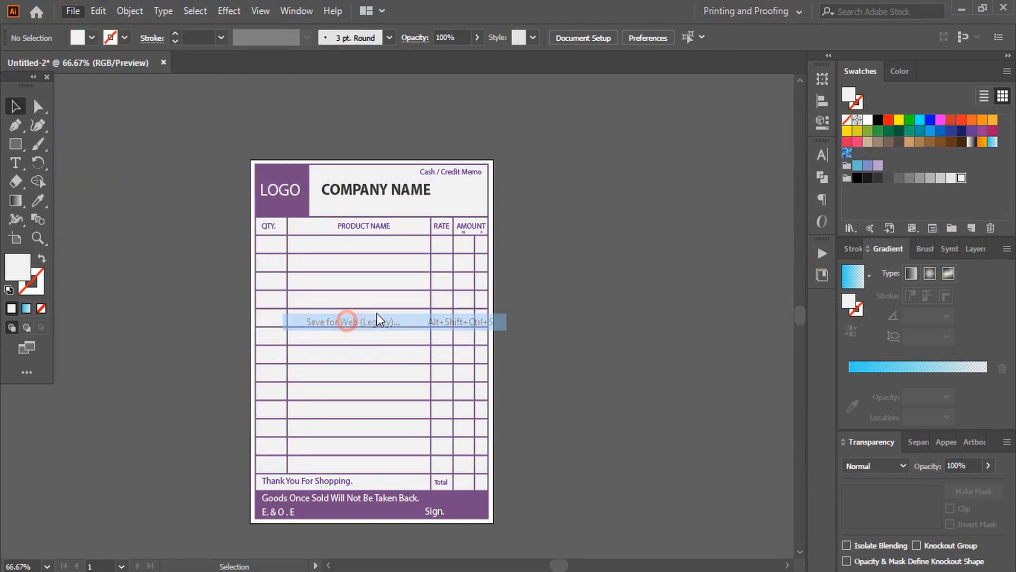
click(809, 526)
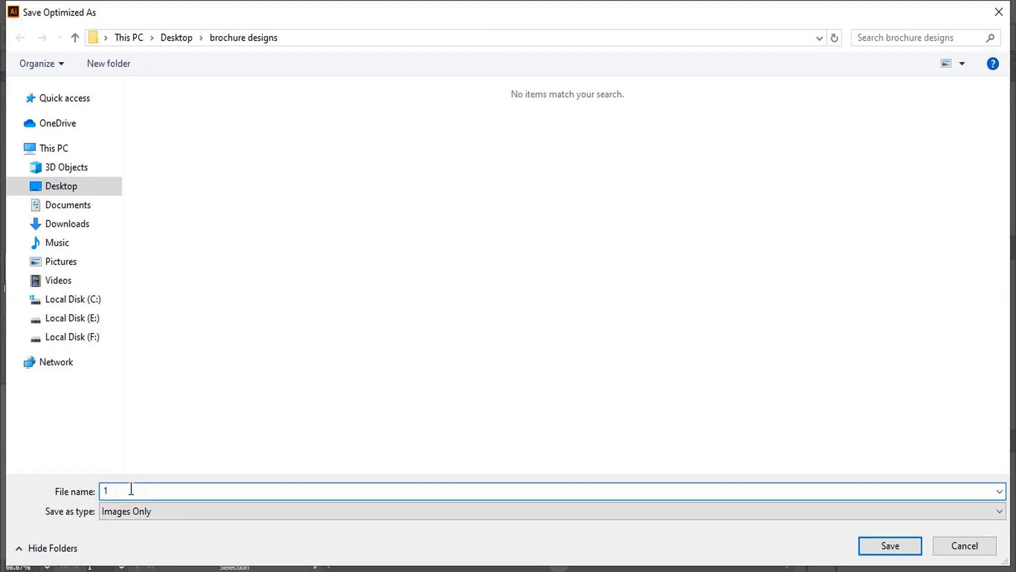
click(889, 546)
Step: Open the notepad mockup's placeholder smart object and drag the 1.jpg memo into it
click(658, 361)
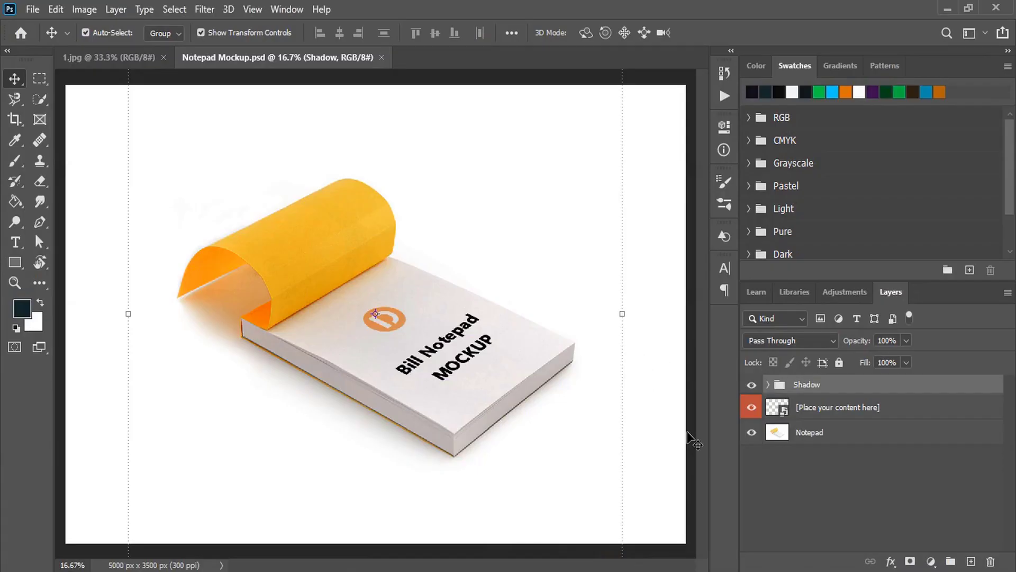
double_click(770, 411)
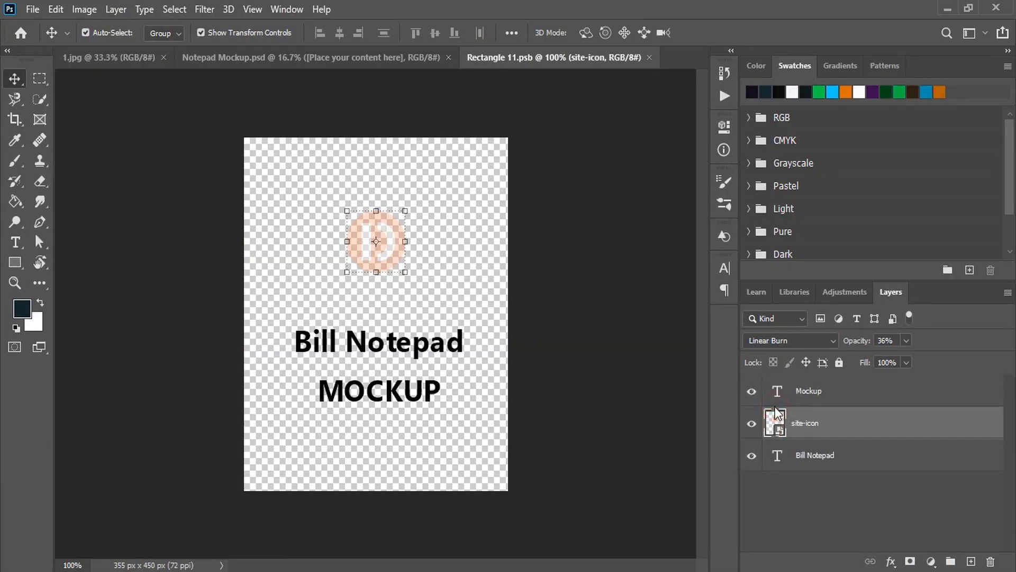
click(103, 57)
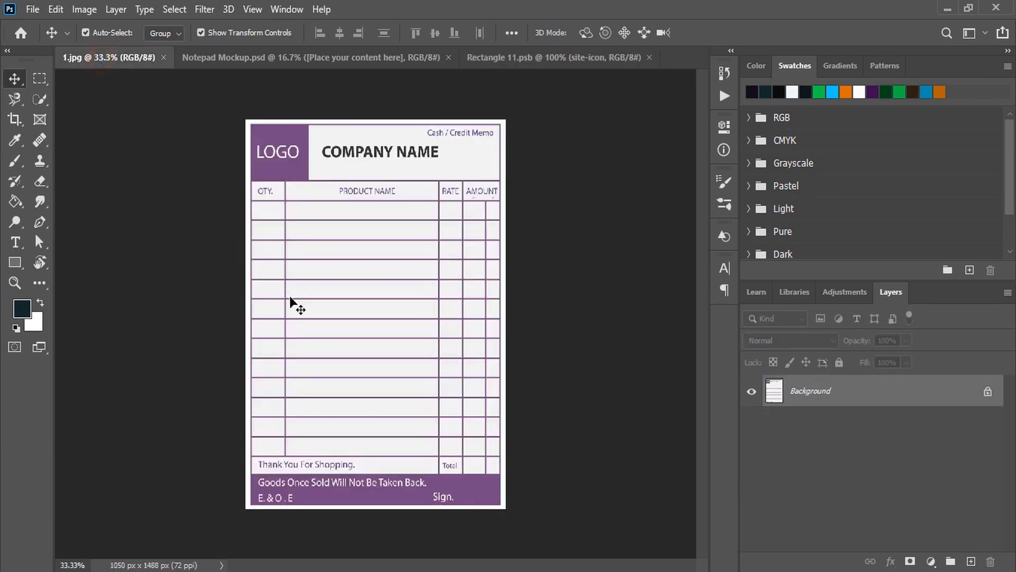
drag(336, 285, 365, 311)
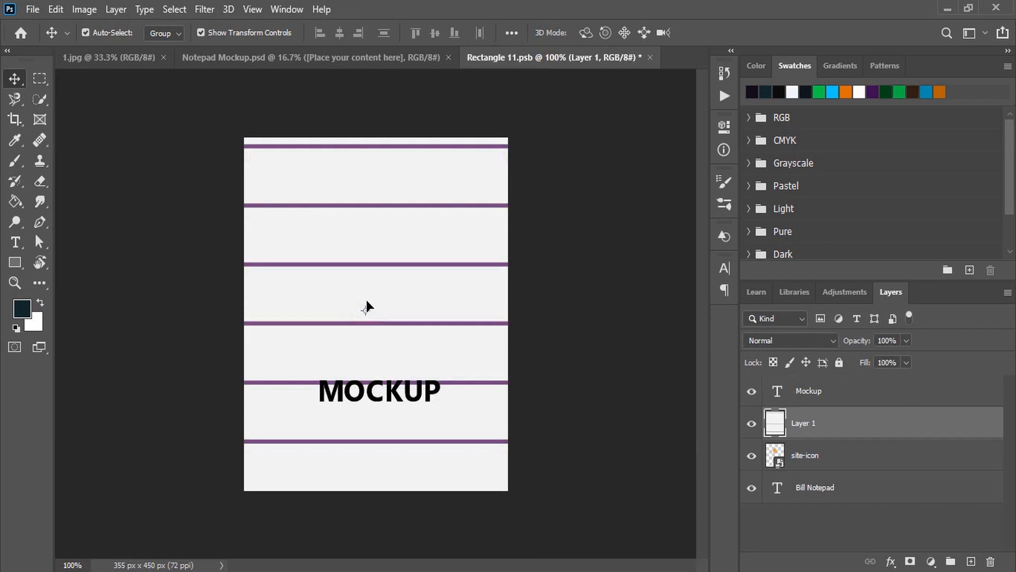
Step: Scale the memo to fill the placeholder canvas, then hide the site-icon and MOCKUP layers
key(ctrl+minus)
key(ctrl+minus)
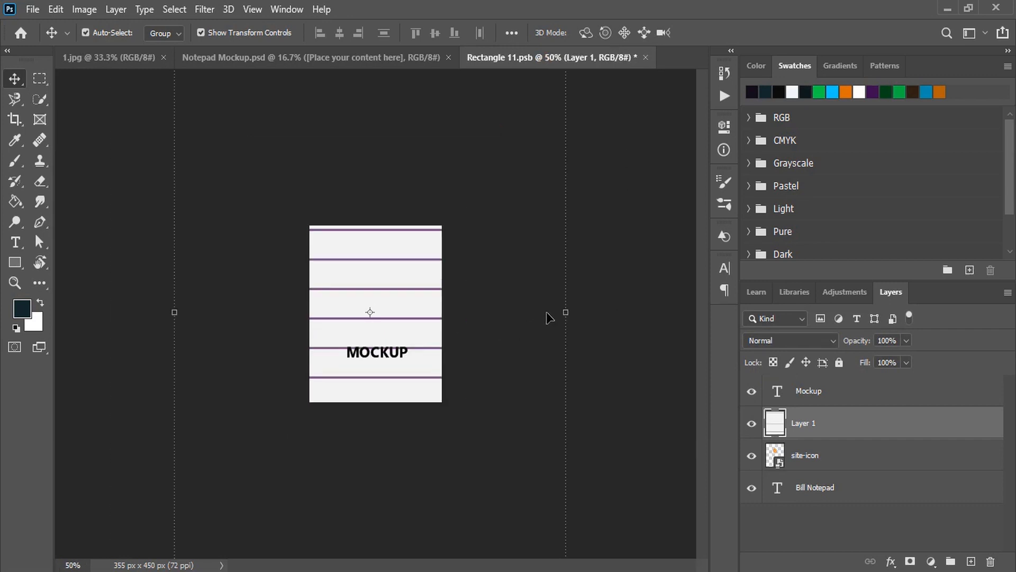
drag(566, 312, 442, 327)
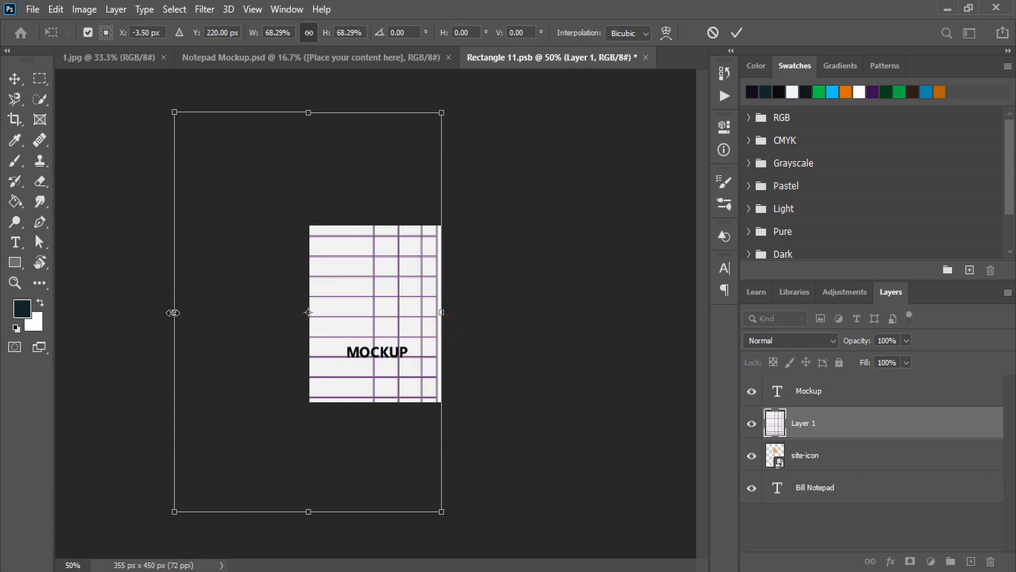
drag(174, 312, 307, 327)
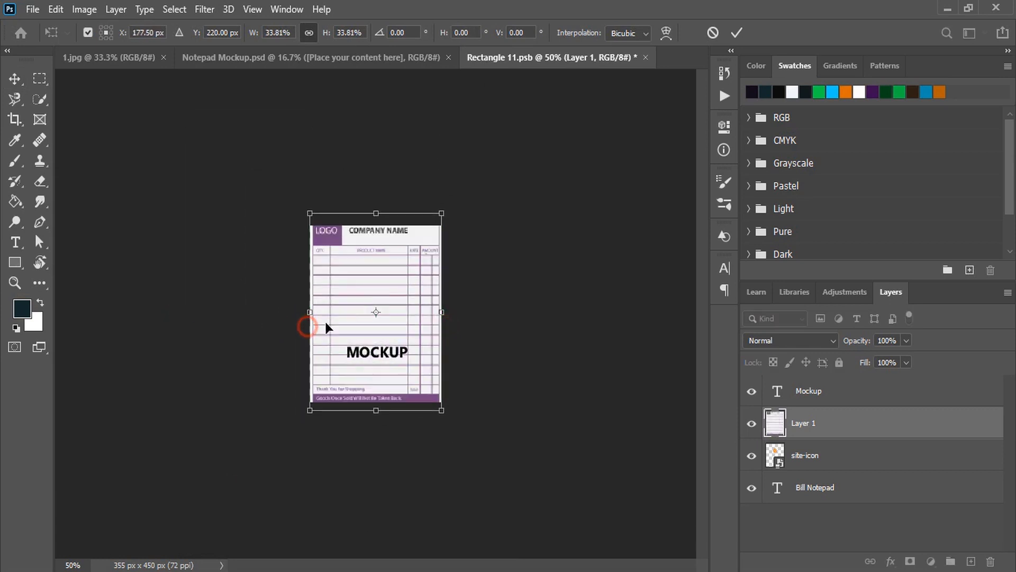
drag(375, 217, 376, 226)
drag(376, 410, 380, 406)
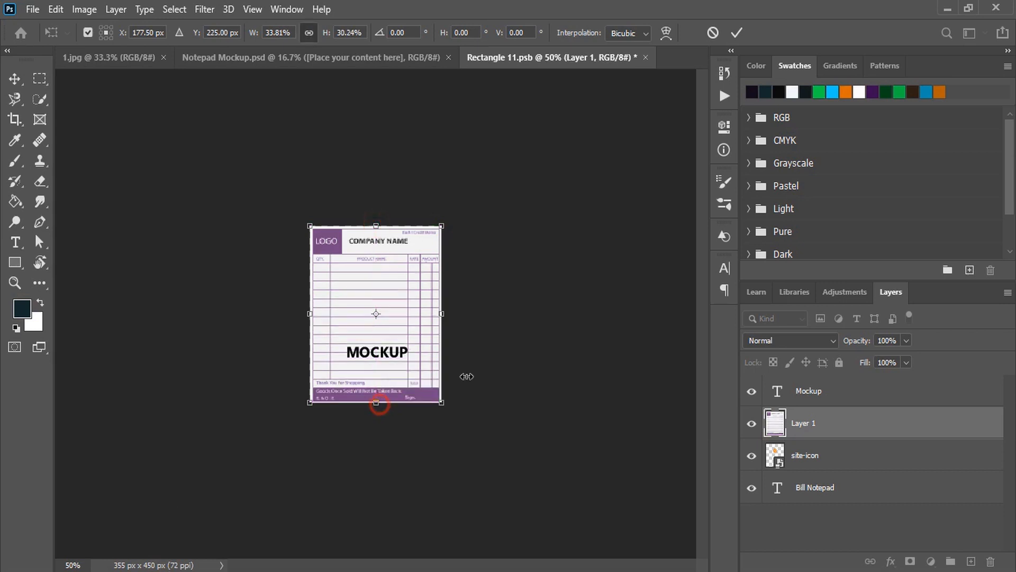
click(737, 32)
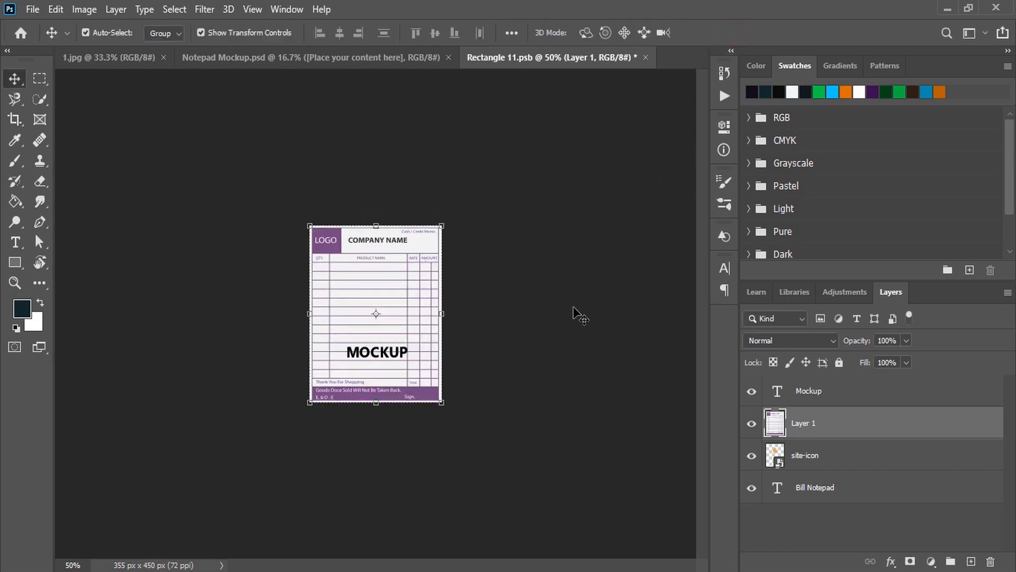
key(ctrl+plus)
key(ctrl+plus)
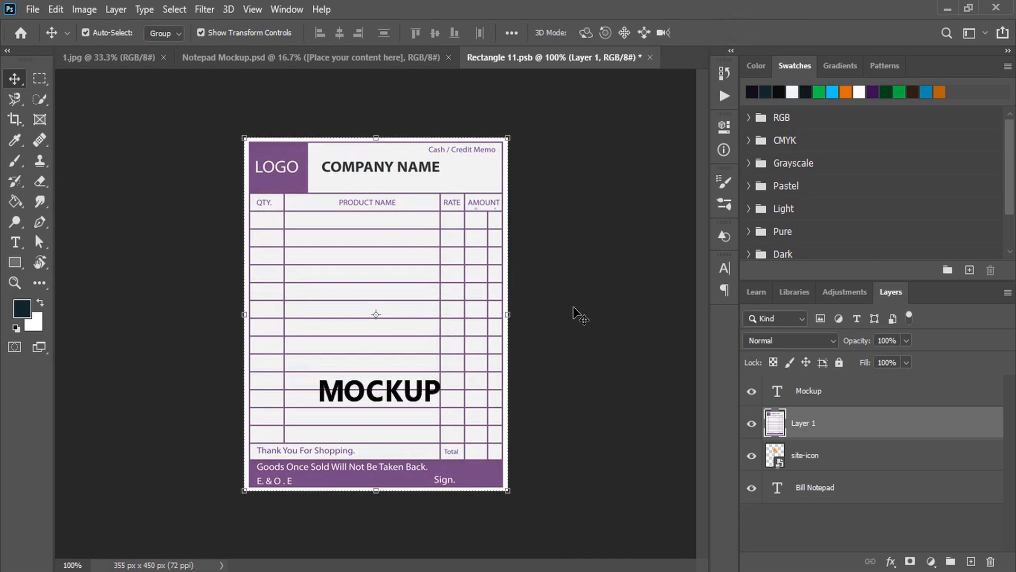
click(750, 457)
click(752, 391)
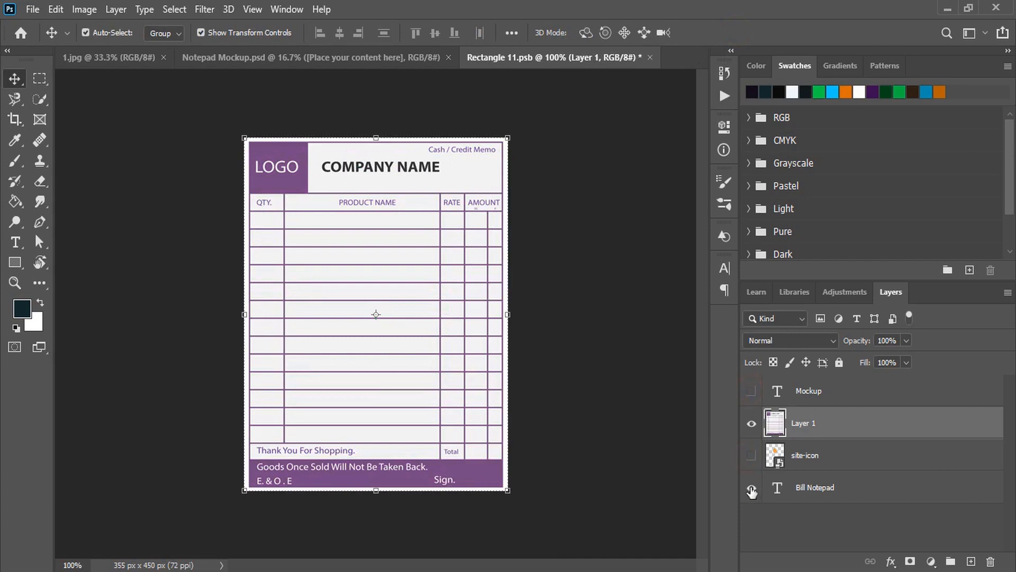
Step: Save and close Rectangle 11.psb, then zoom into Notepad Mockup.psd showing the purple memo
click(649, 57)
click(426, 228)
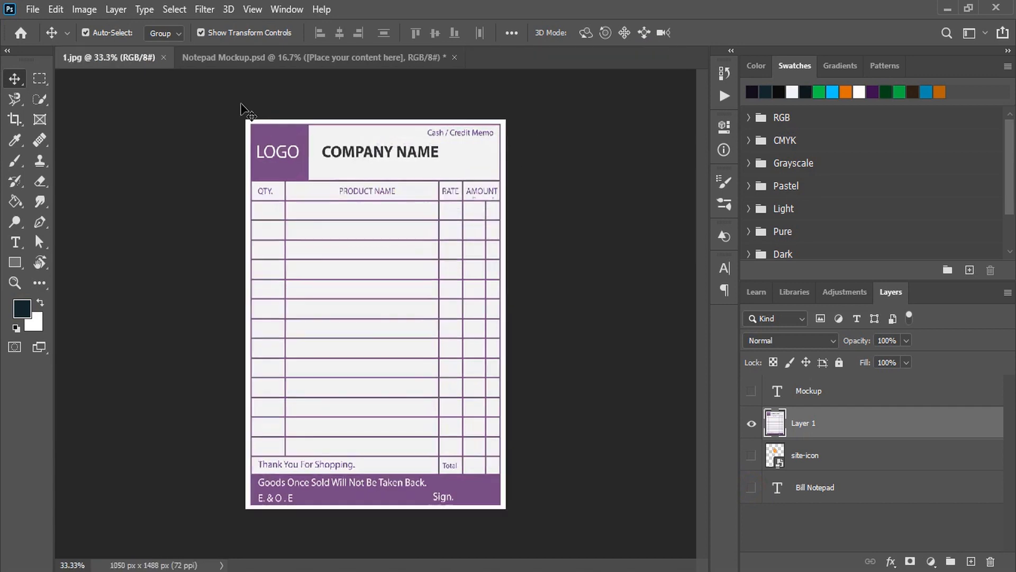
click(223, 59)
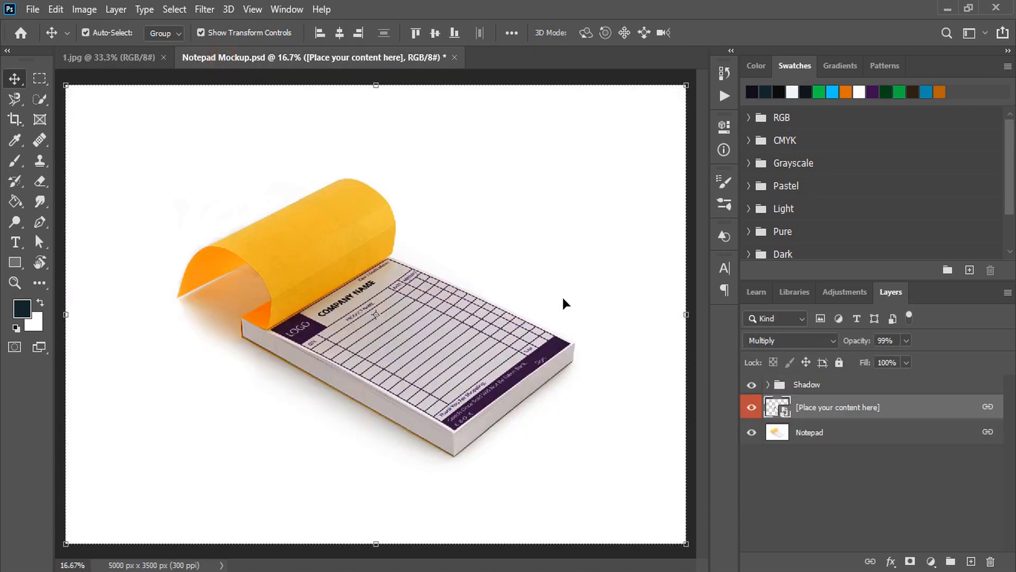
key(ctrl+plus)
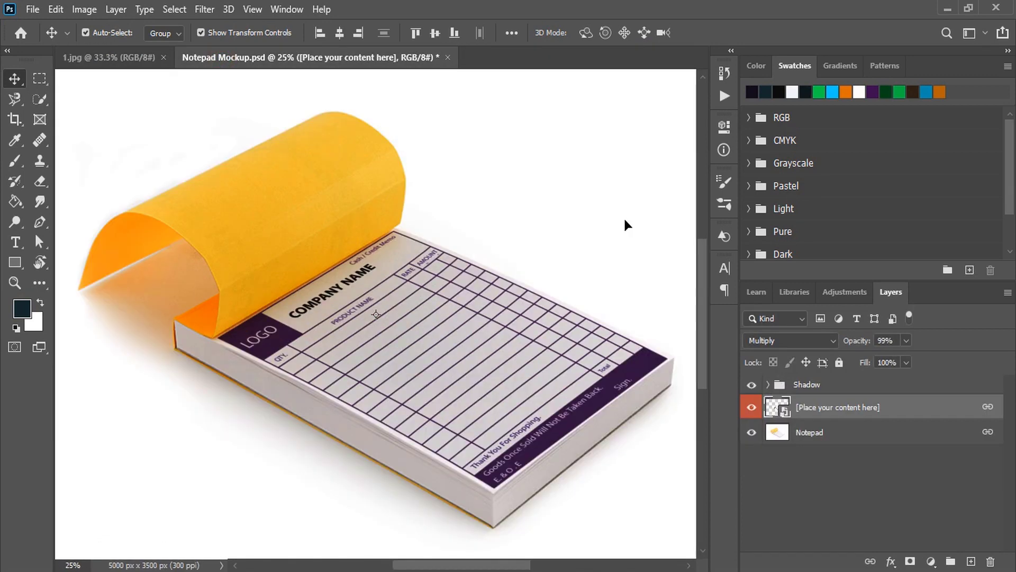